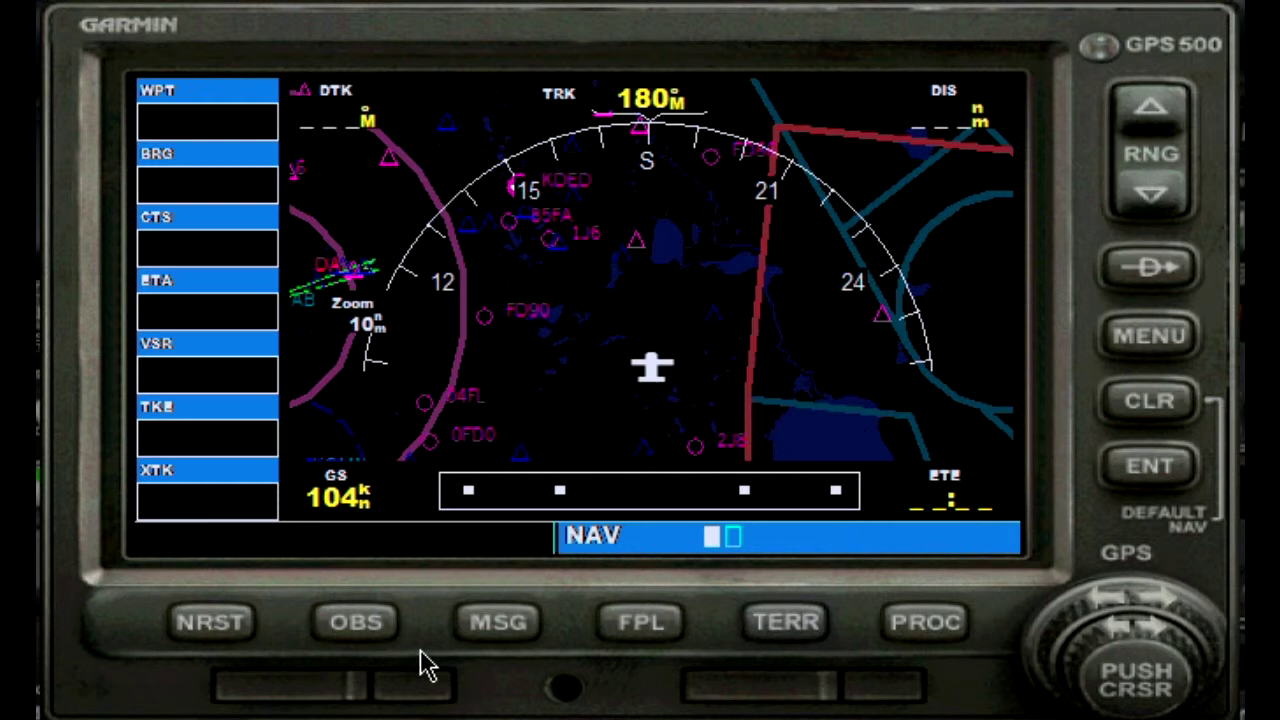
Step: Show the nearest-airport list and step down it from 2J8 to KDED
{"action": "left_click", "coordinate": [218, 630]}
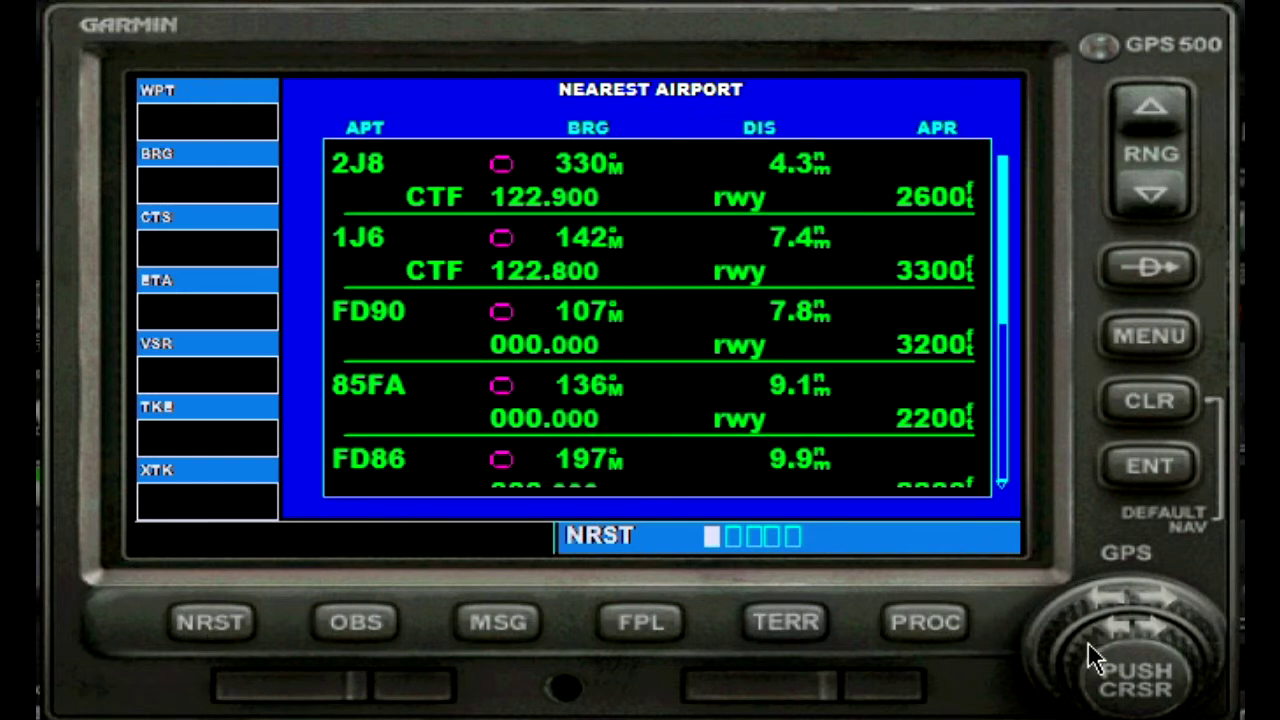
{"action": "left_click", "coordinate": [1139, 677]}
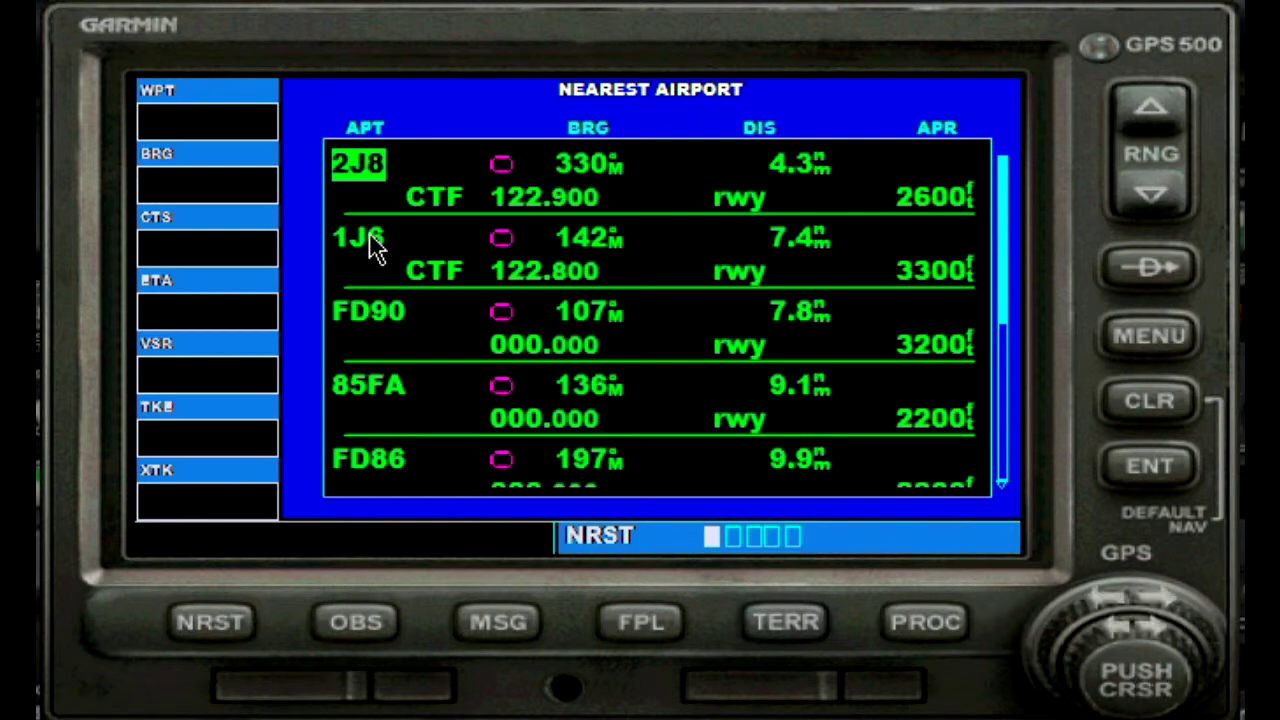
{"action": "left_click", "coordinate": [1150, 695]}
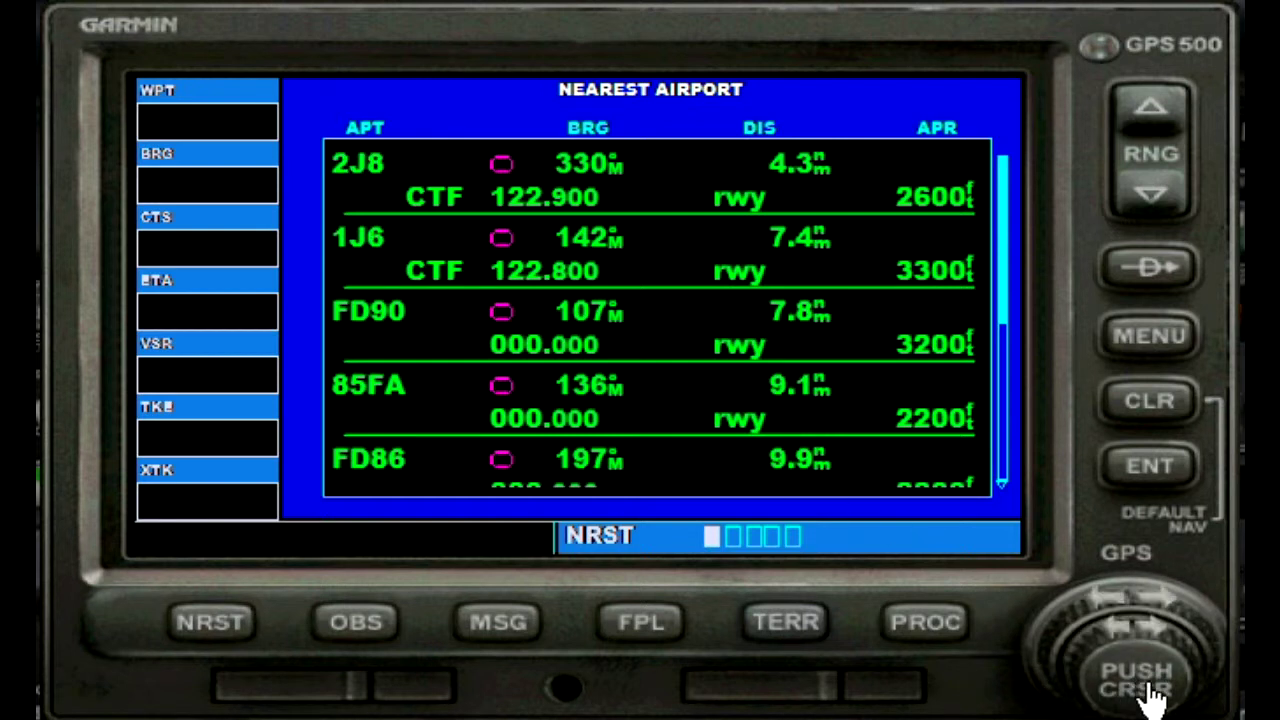
{"action": "left_click", "coordinate": [1170, 610]}
{"action": "left_click", "coordinate": [1170, 610]}
{"action": "left_click", "coordinate": [1170, 610]}
{"action": "left_click", "coordinate": [1170, 610]}
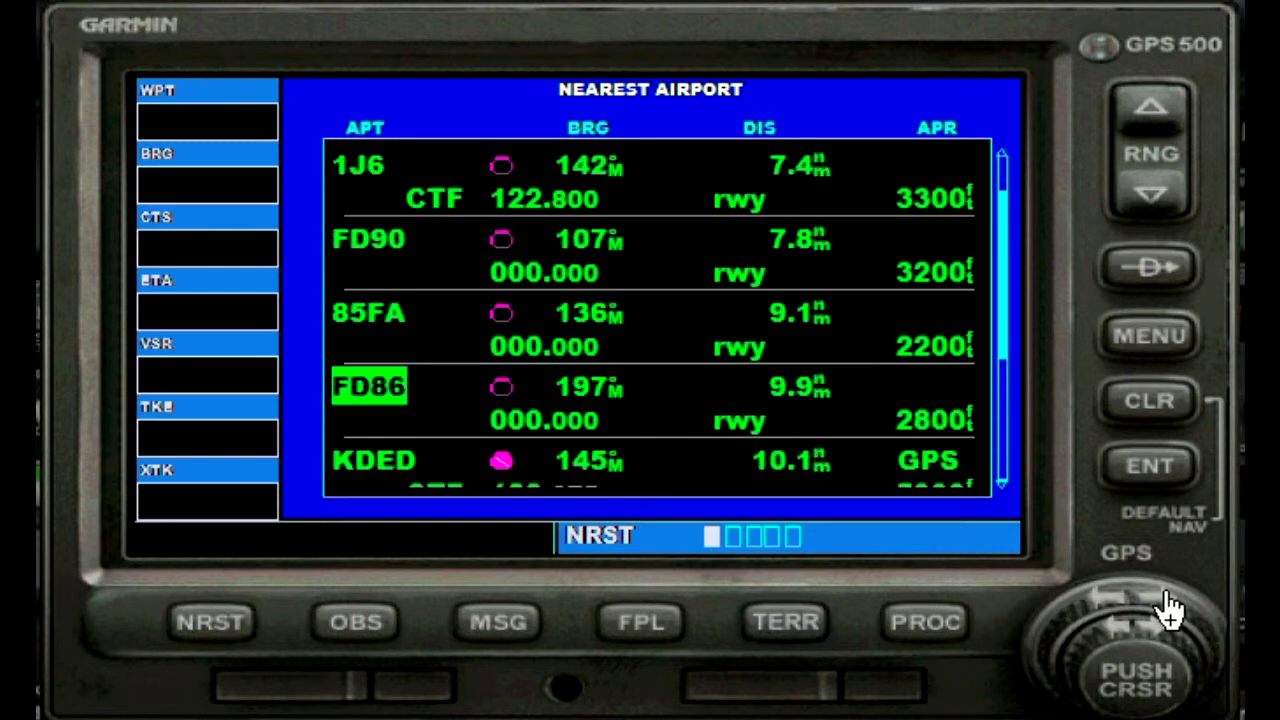
{"action": "left_click", "coordinate": [1170, 610]}
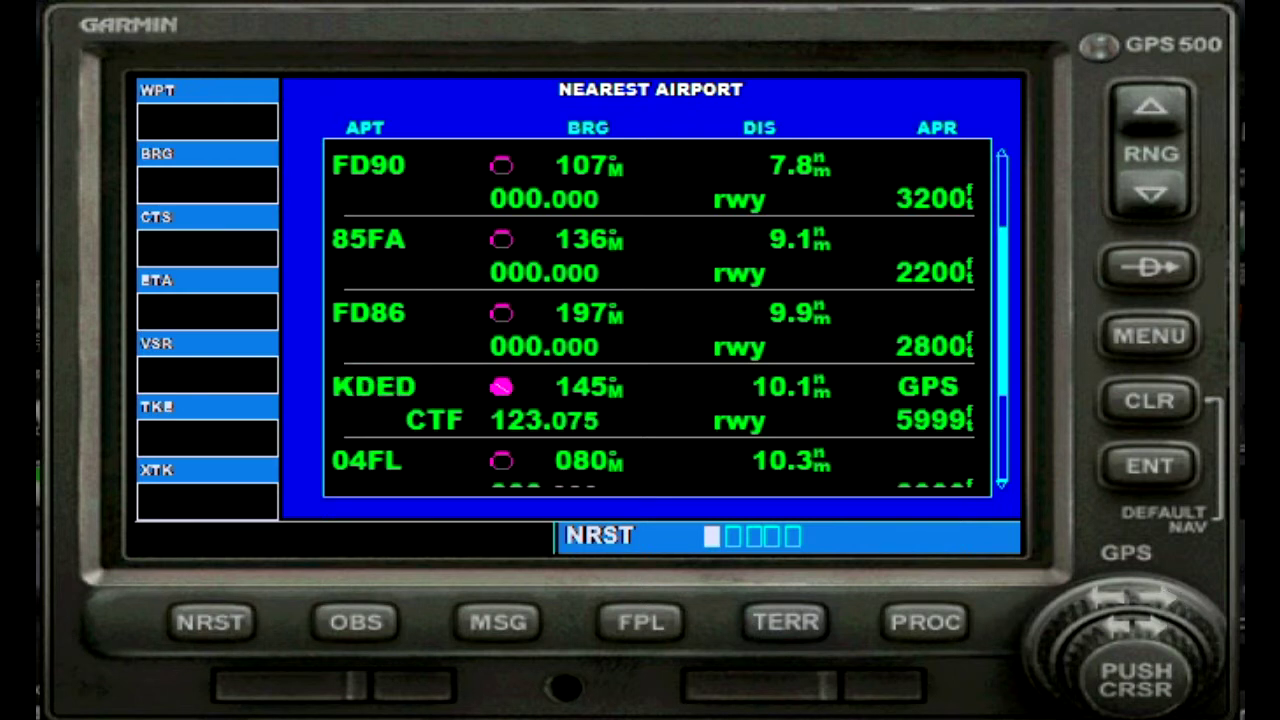
Step: Scroll past KDED to 0FD0 and 16FD, back up to FD86, then settle on KDED
{"action": "left_click", "coordinate": [1158, 608]}
{"action": "left_click", "coordinate": [1158, 608]}
{"action": "left_click", "coordinate": [1158, 608]}
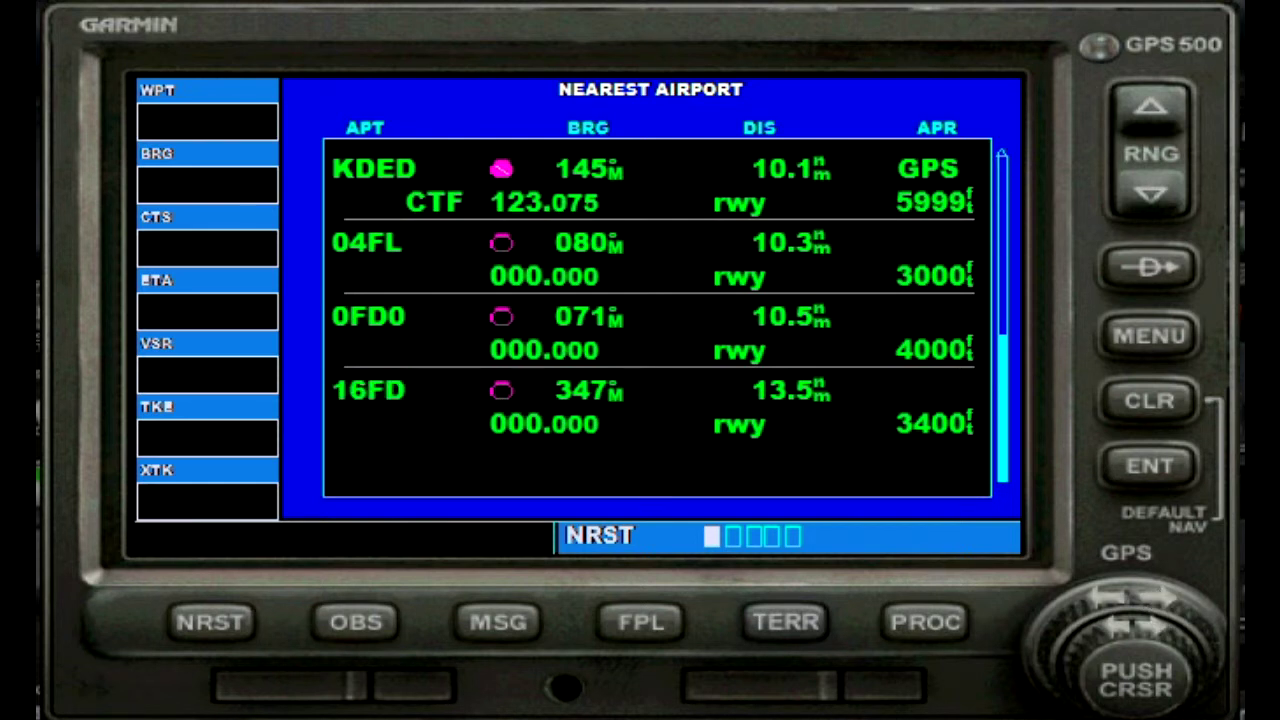
{"action": "left_click", "coordinate": [1112, 610]}
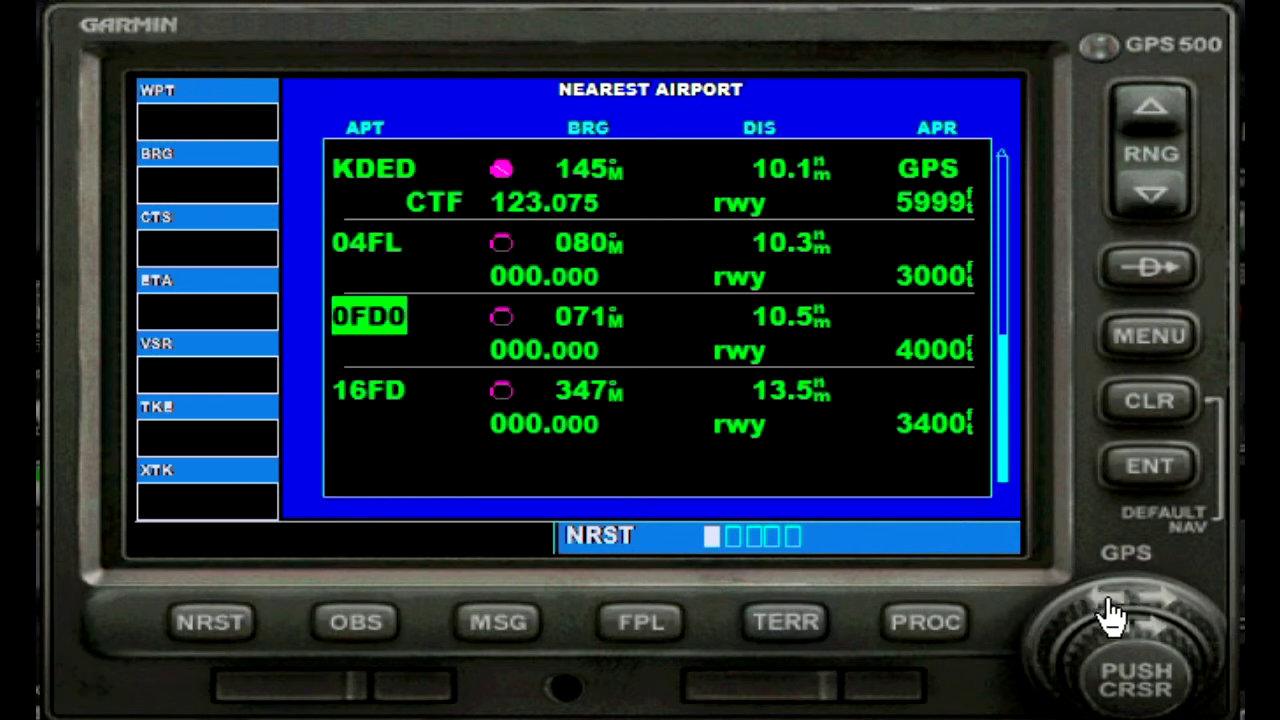
{"action": "left_click", "coordinate": [1112, 612]}
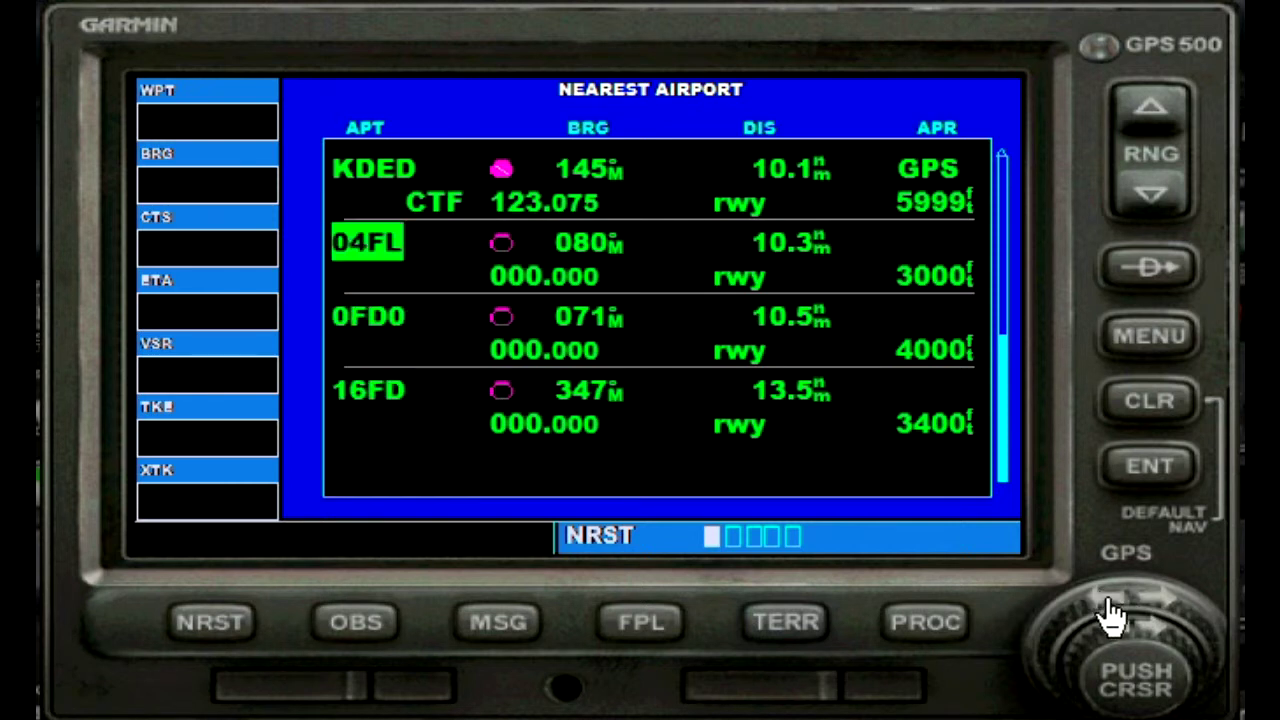
{"action": "left_click", "coordinate": [1112, 615]}
{"action": "left_click", "coordinate": [1112, 618]}
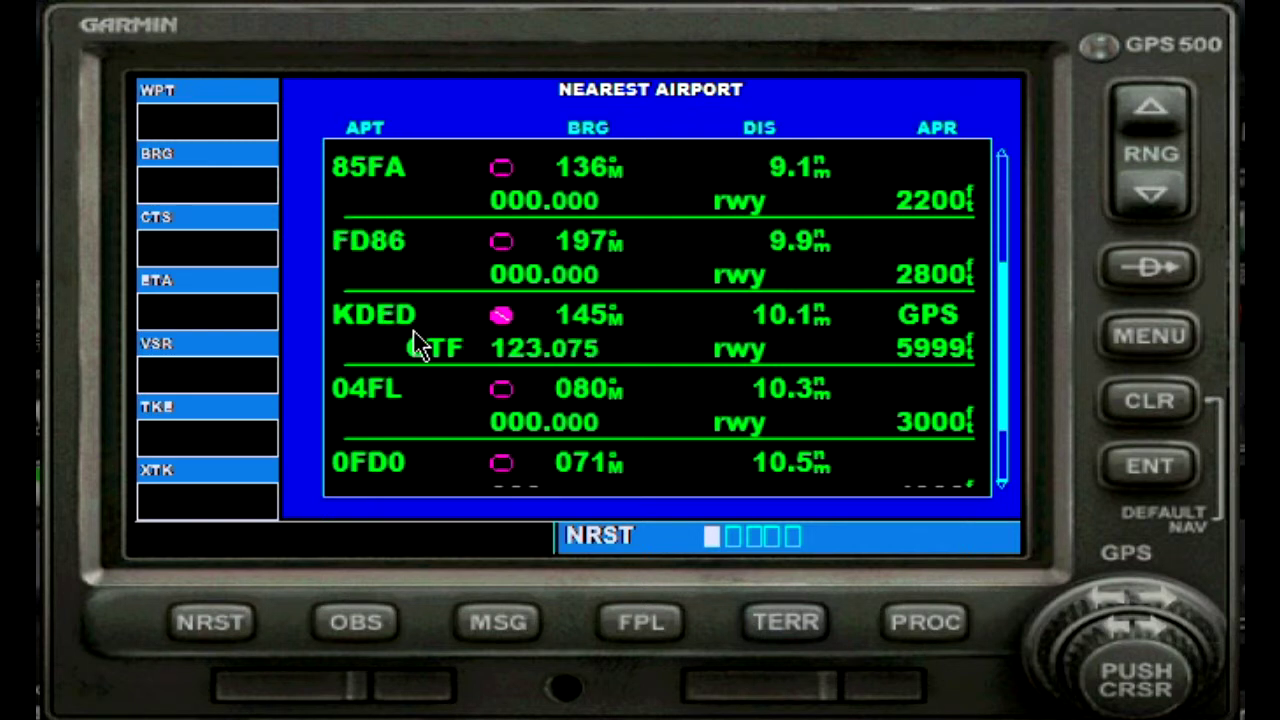
{"action": "left_click", "coordinate": [1160, 618]}
Step: Page through nearest intersections, NDBs, VORs and airspace, then show the empty active flight plan
{"action": "left_click", "coordinate": [1157, 642]}
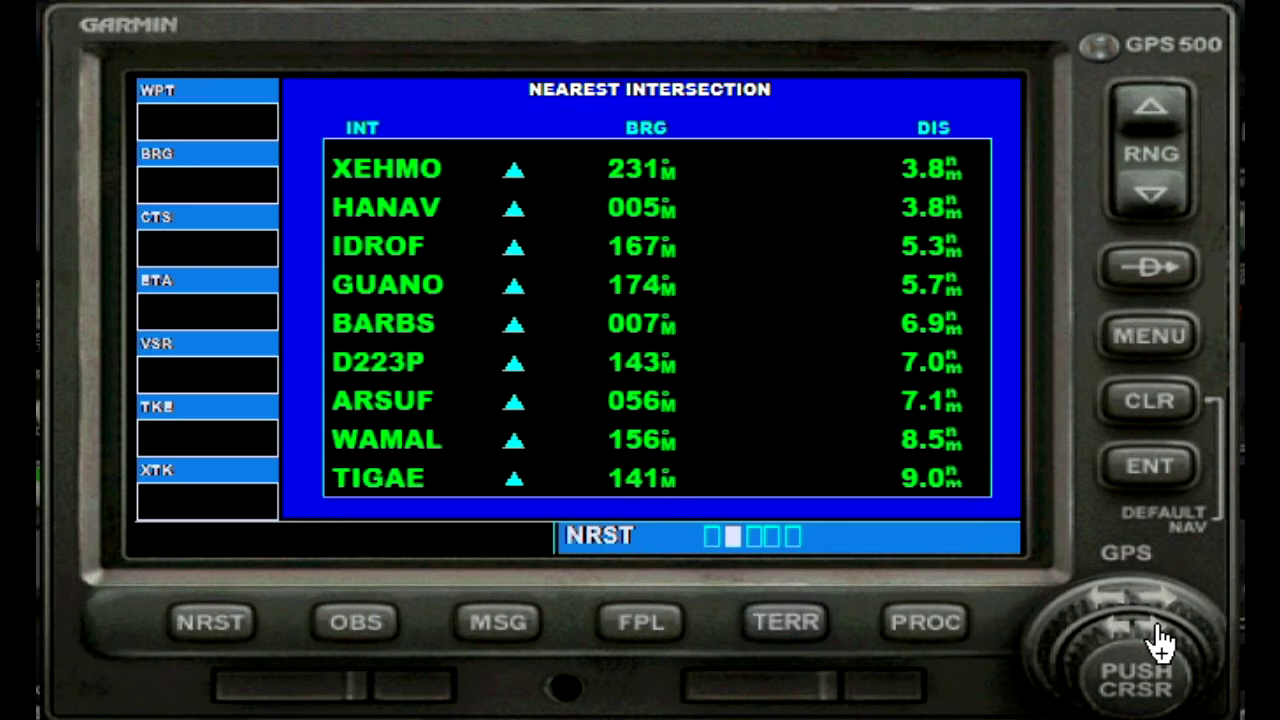
{"action": "left_click", "coordinate": [1157, 642]}
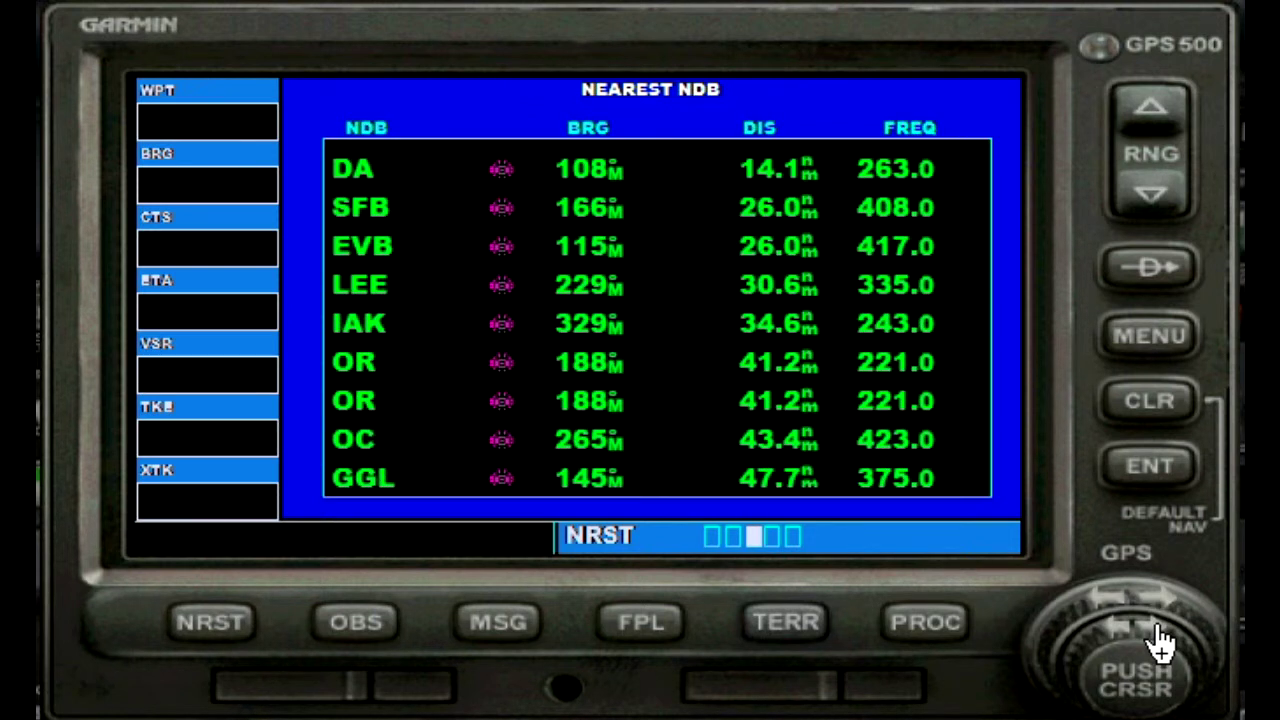
{"action": "left_click", "coordinate": [1157, 642]}
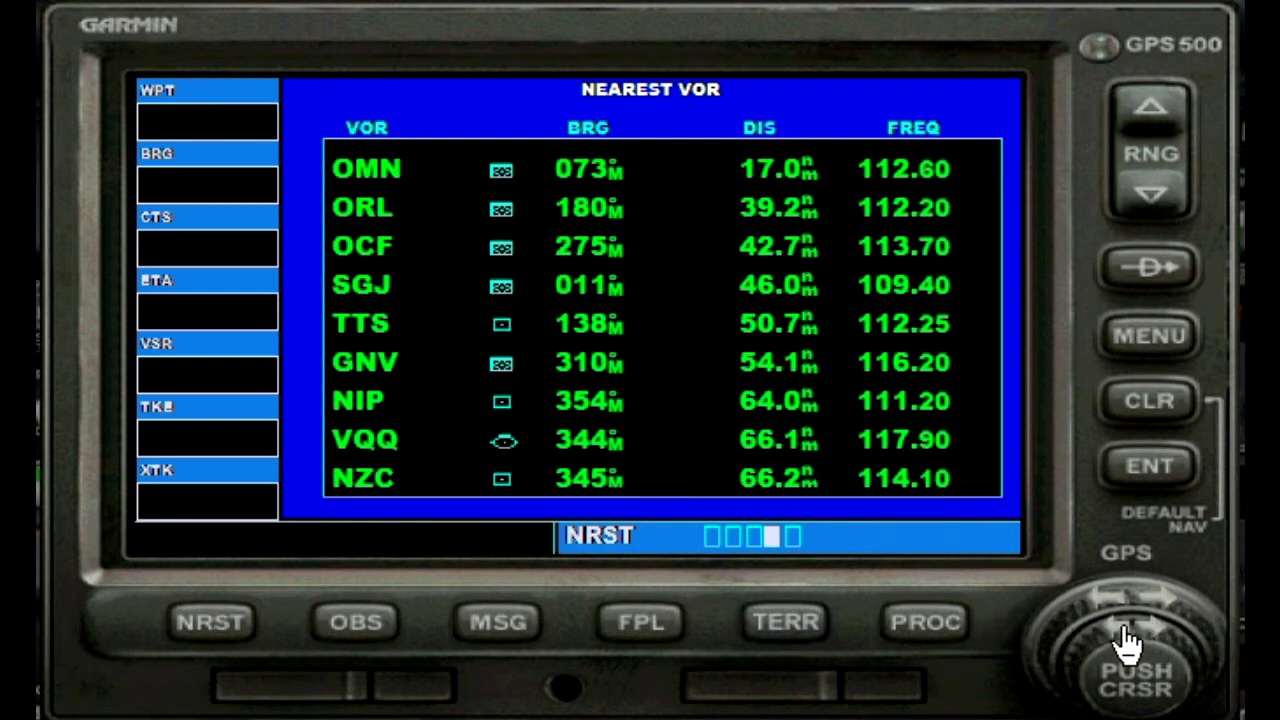
{"action": "left_click", "coordinate": [1152, 643]}
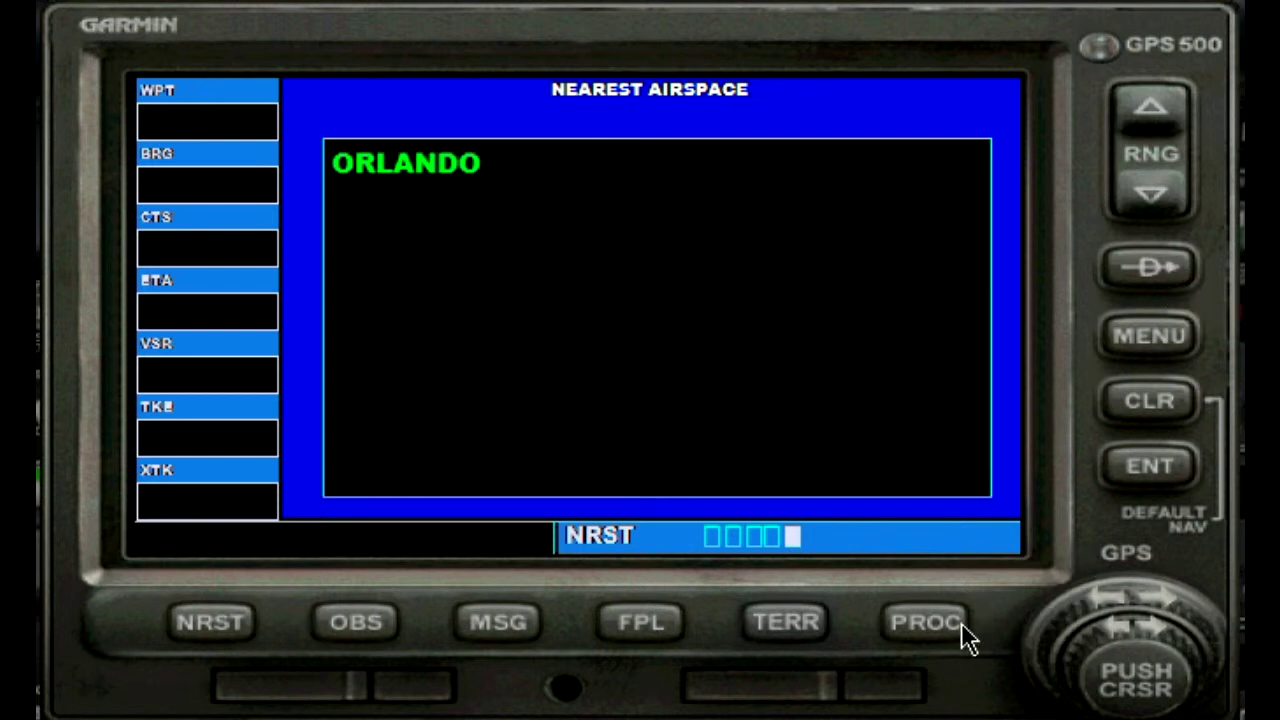
{"action": "left_click", "coordinate": [640, 623]}
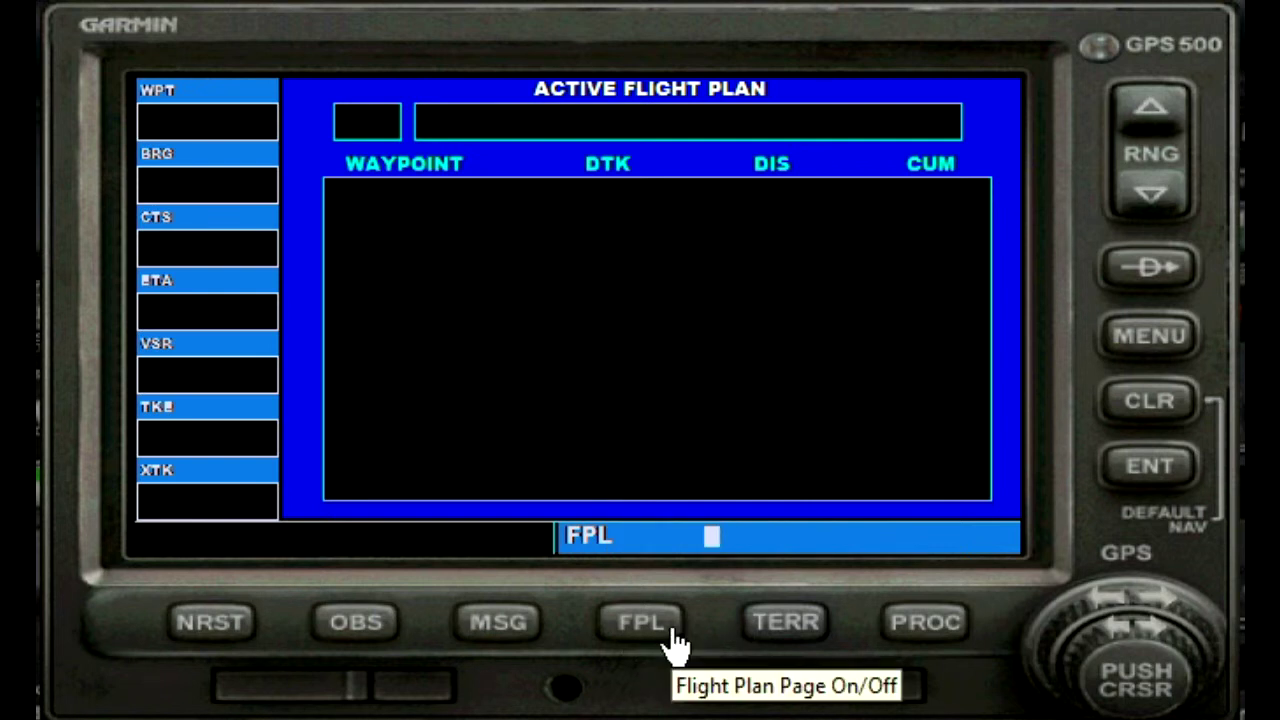
Step: Return from the flight plan to the map and toggle terrain shading on, then off
{"action": "left_click", "coordinate": [675, 645]}
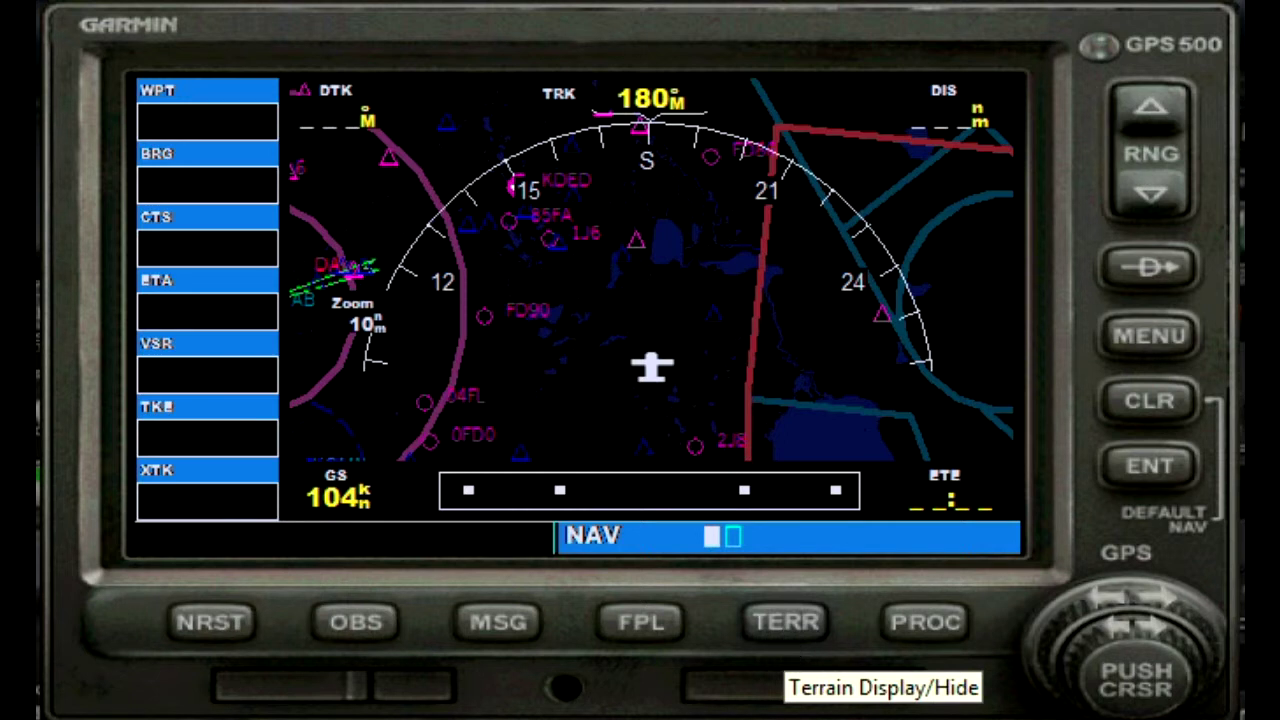
{"action": "left_click", "coordinate": [779, 632]}
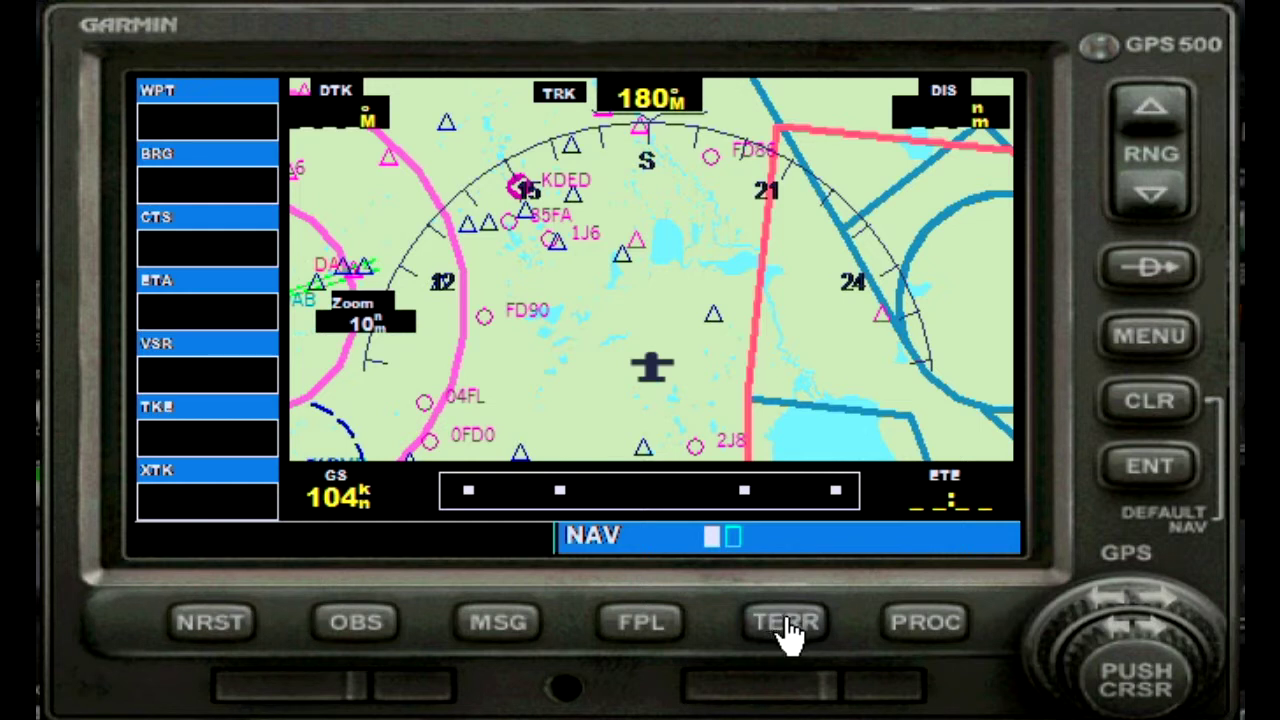
{"action": "left_click", "coordinate": [788, 632]}
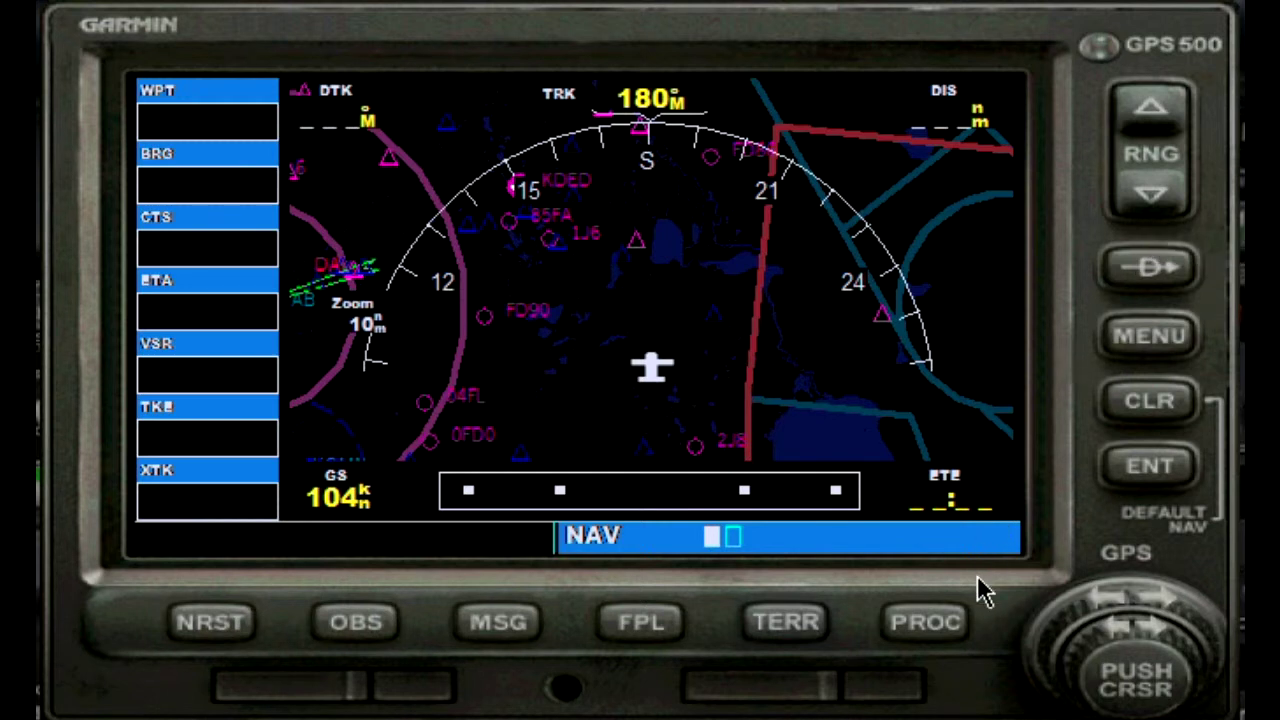
Step: Zoom the map out from 10 nm to a 15 nm range
{"action": "left_click", "coordinate": [1148, 118]}
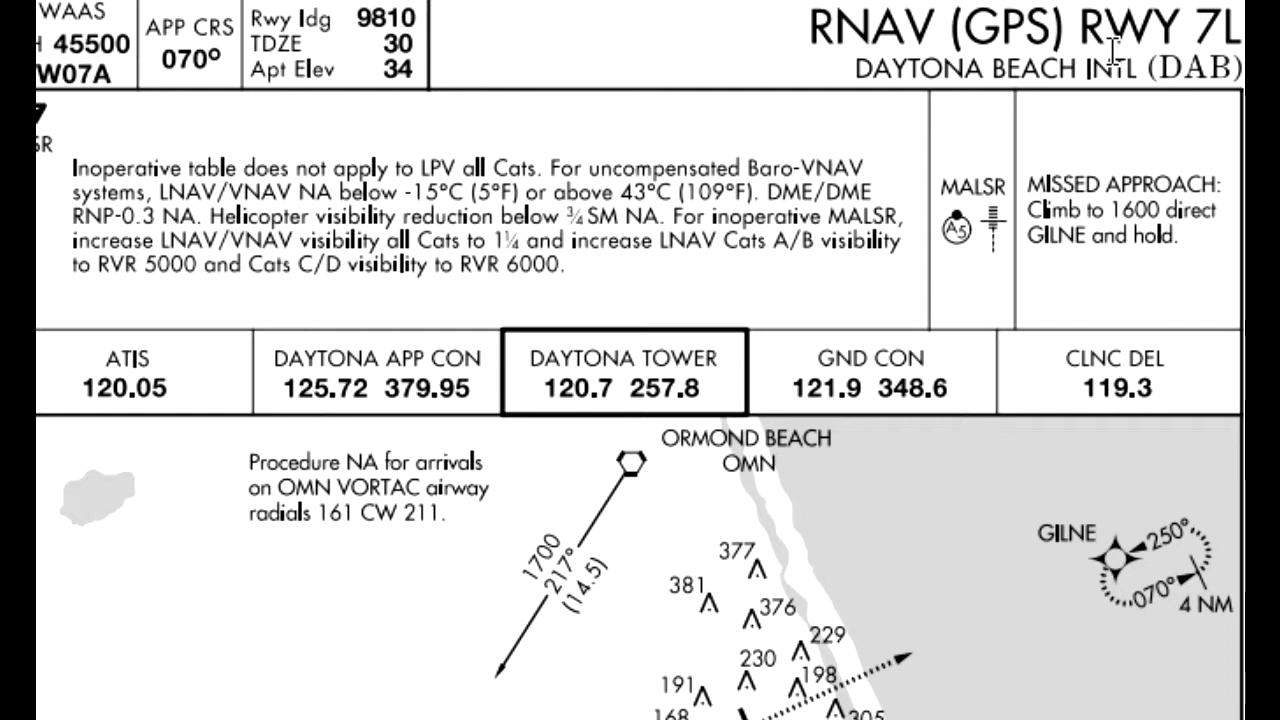
Step: Scroll the RNAV (GPS) RWY 7L chart down to the plan view with the GUANO transition
{"action": "scroll", "coordinate": [640, 360], "scroll_direction": "down", "scroll_amount": 8}
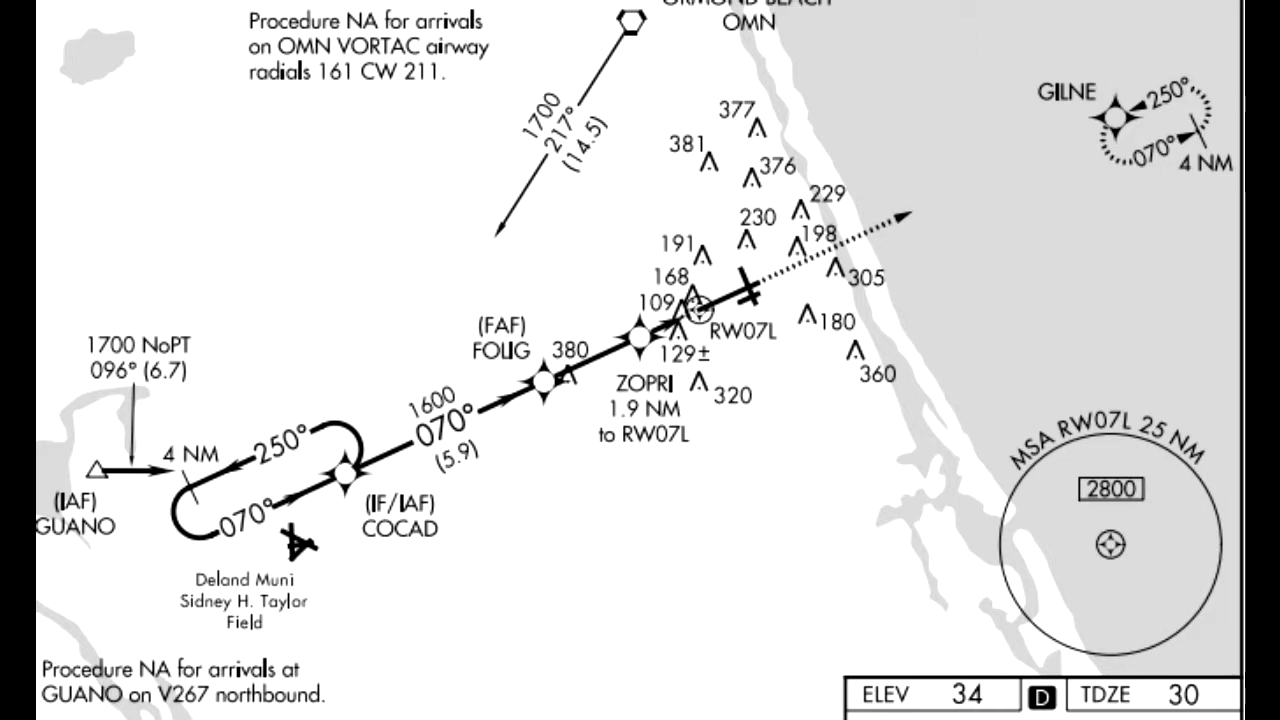
{"action": "scroll", "coordinate": [641, 360], "scroll_direction": "down", "scroll_amount": 5}
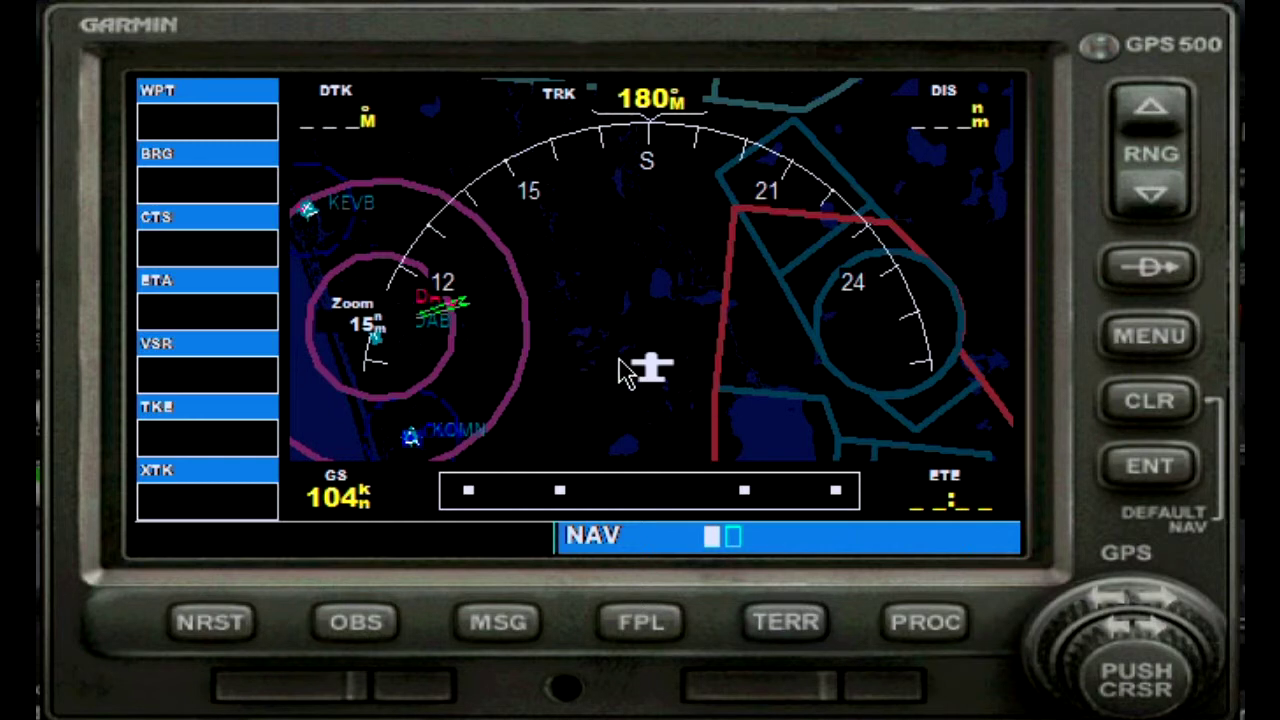
Step: Bring up the Direct-To waypoint page and make its identifier field editable
{"action": "left_click", "coordinate": [1158, 272]}
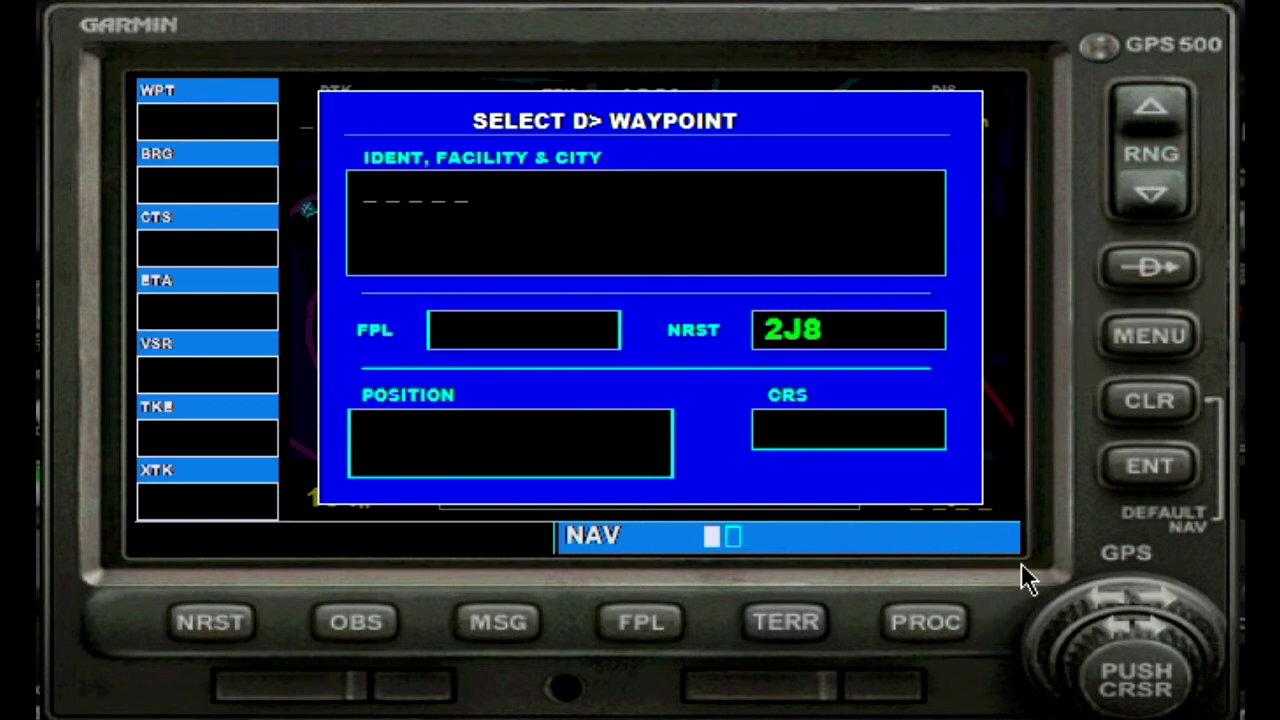
{"action": "left_click", "coordinate": [1150, 683]}
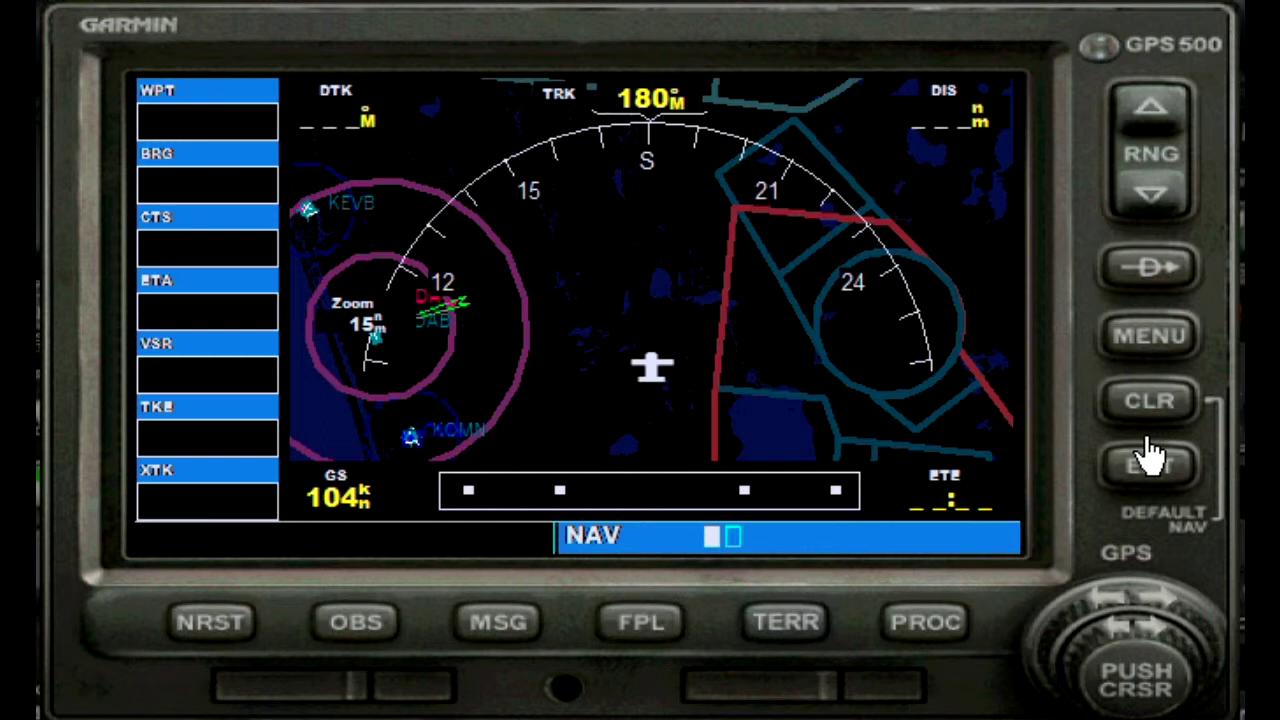
{"action": "left_click", "coordinate": [1143, 285]}
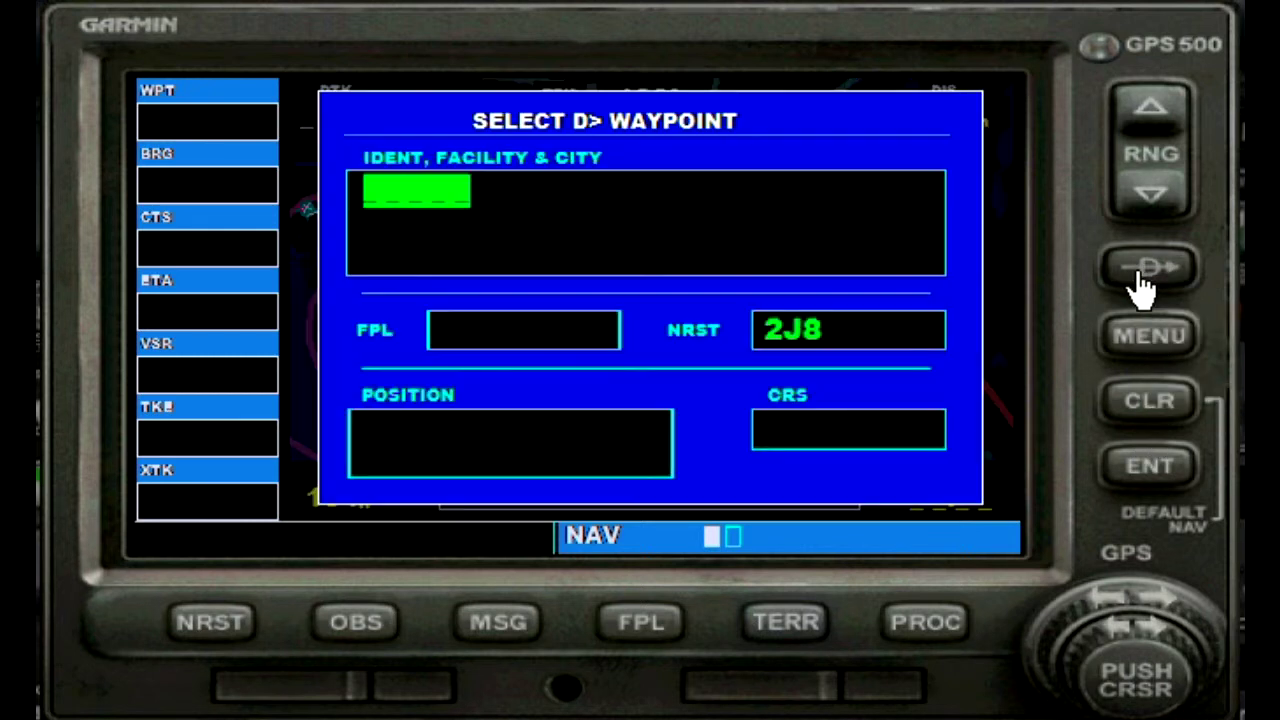
{"action": "left_click", "coordinate": [1143, 695]}
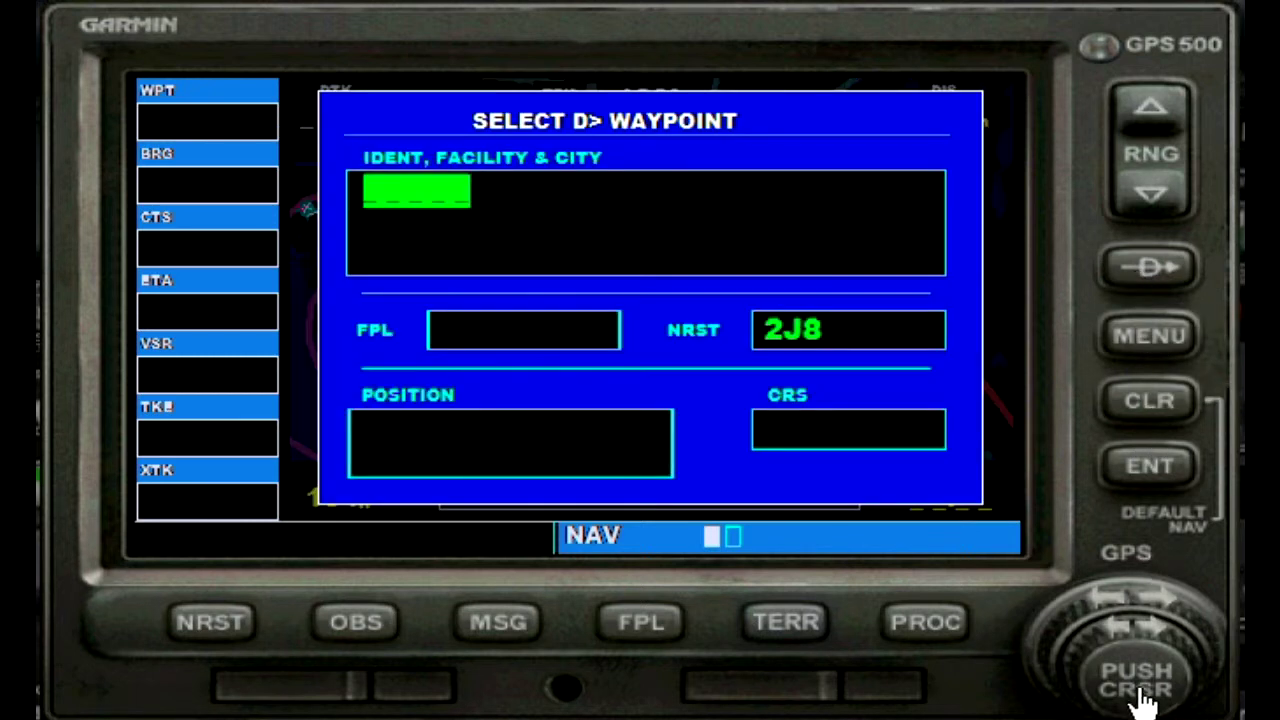
{"action": "left_click", "coordinate": [1140, 677]}
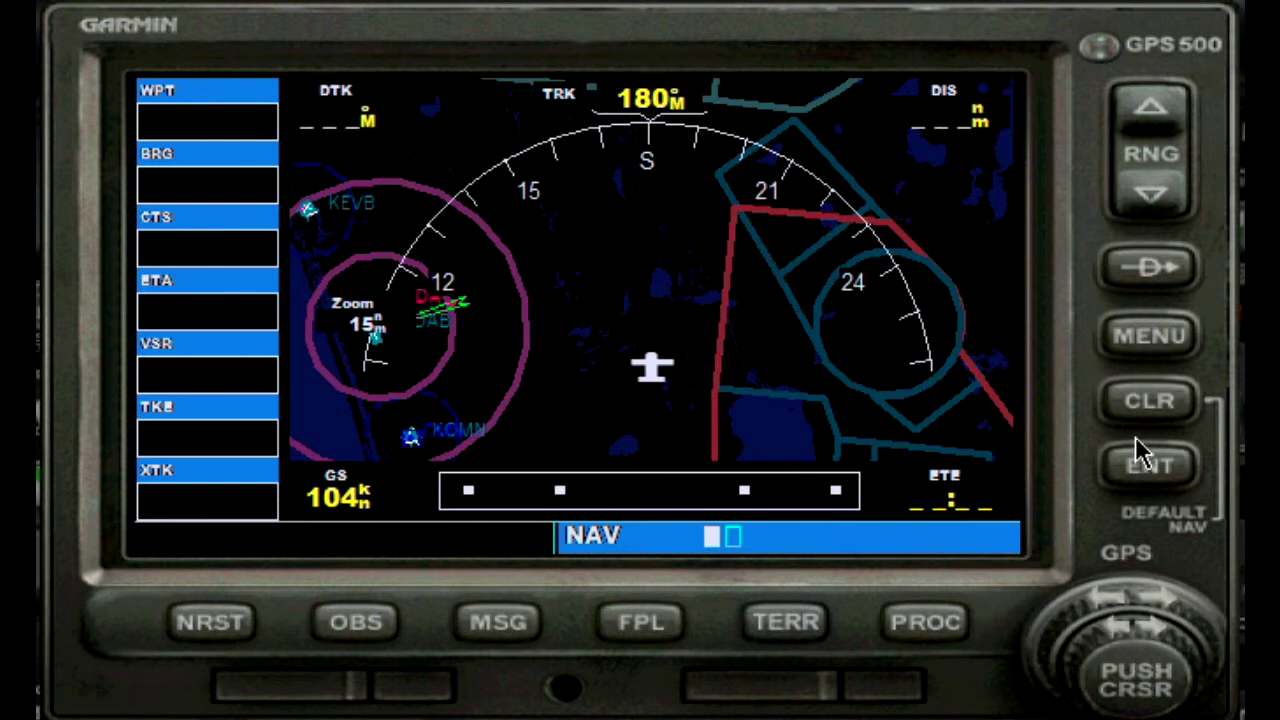
{"action": "left_click", "coordinate": [1145, 270]}
{"action": "left_click", "coordinate": [1142, 628]}
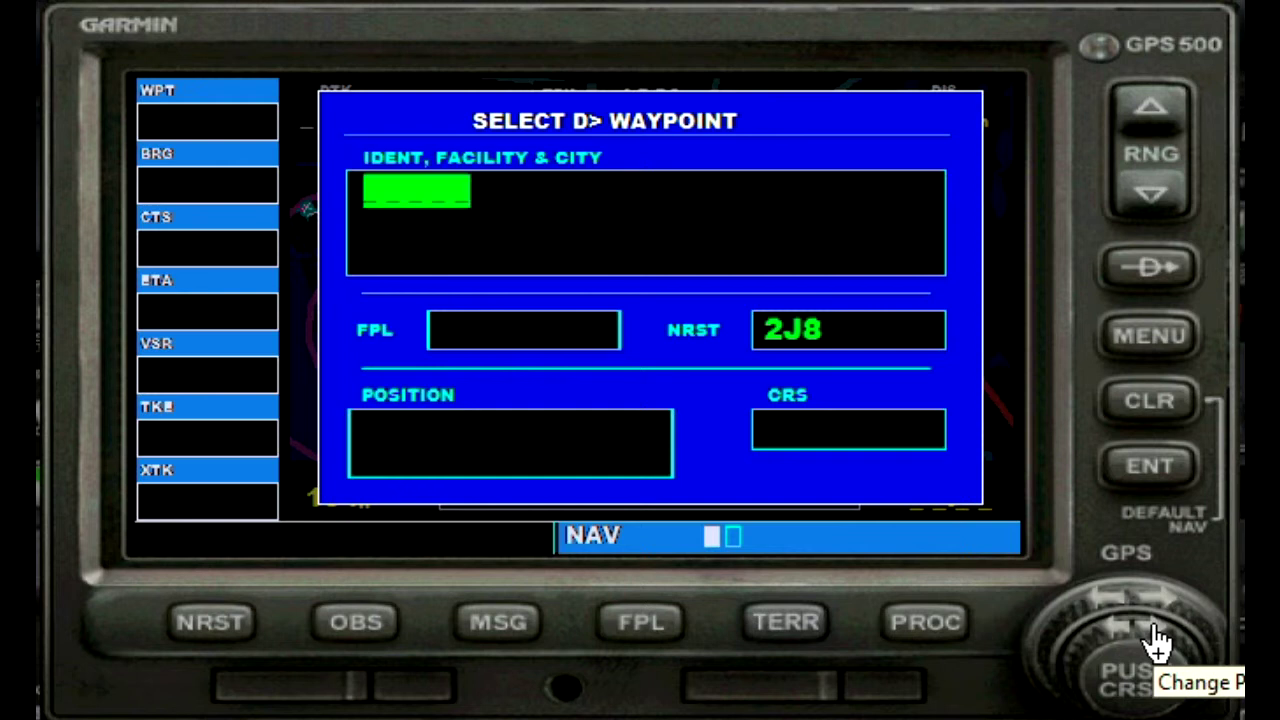
{"action": "left_click", "coordinate": [1150, 640]}
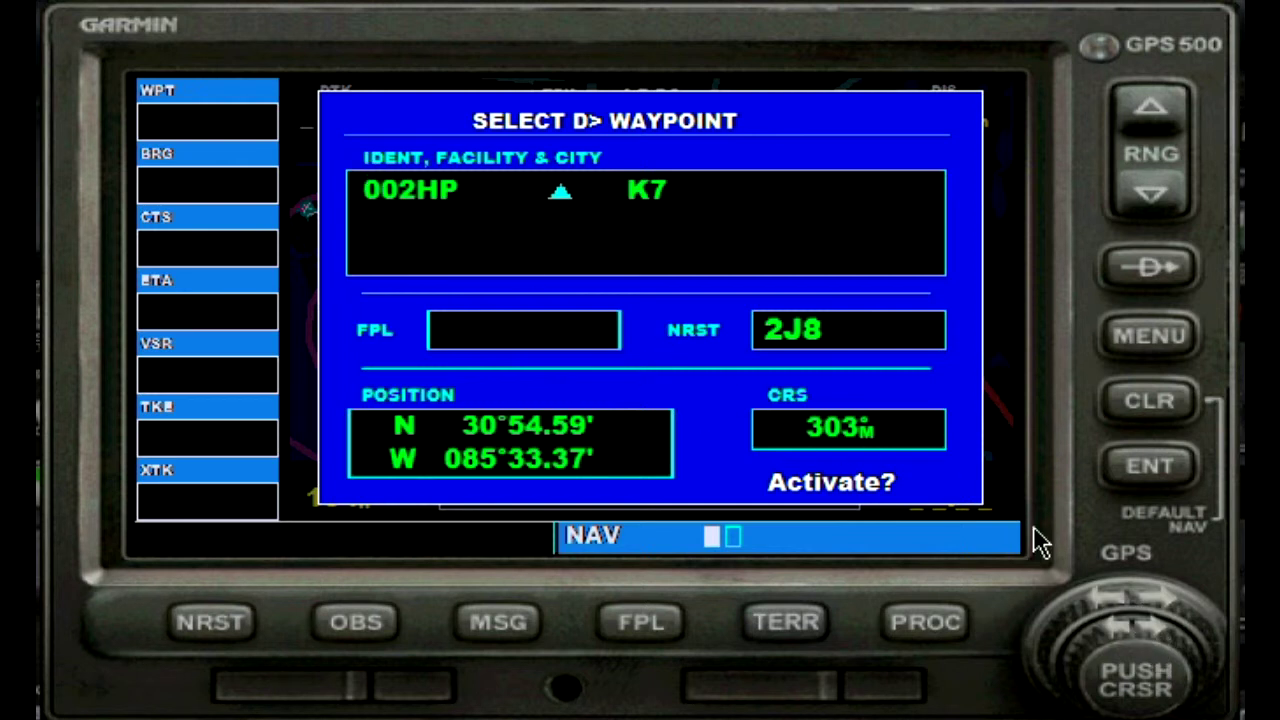
Step: Dial the identifier characters K-D-A toward KDAB with the knob
{"action": "scroll", "coordinate": [1157, 650], "scroll_direction": "up", "scroll_amount": 4}
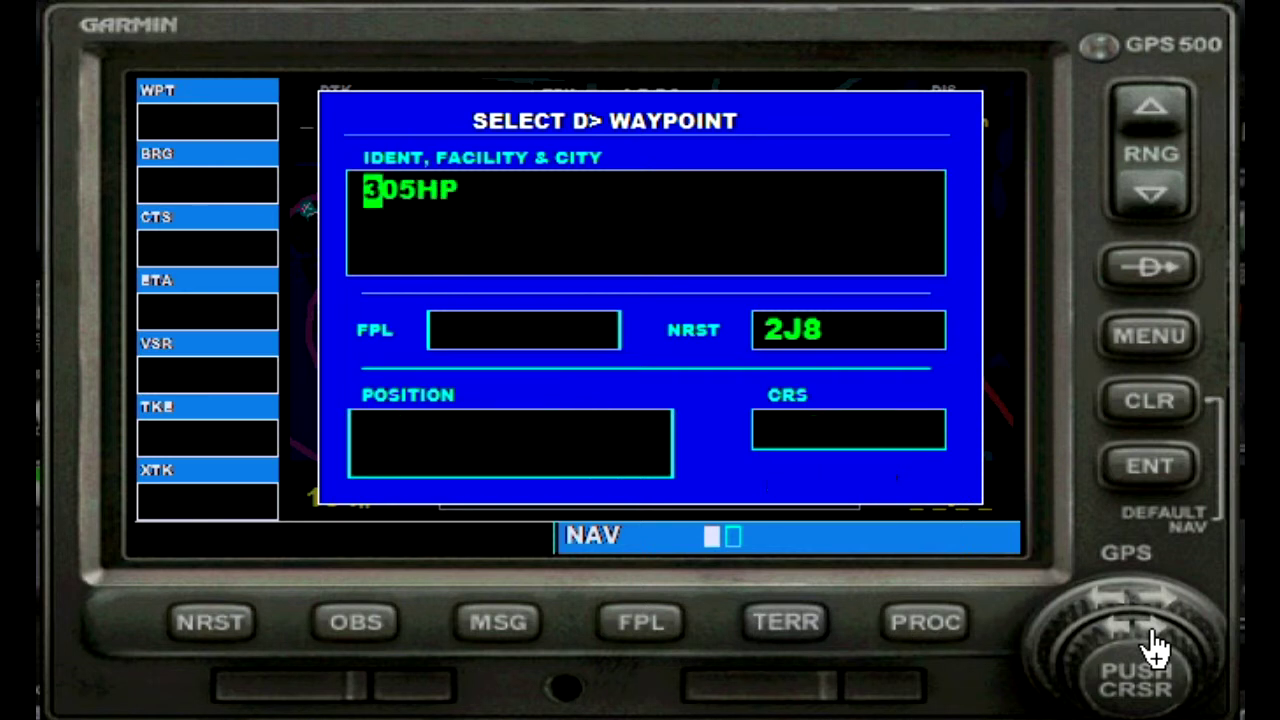
{"action": "scroll", "coordinate": [1157, 648], "scroll_direction": "up", "scroll_amount": 1}
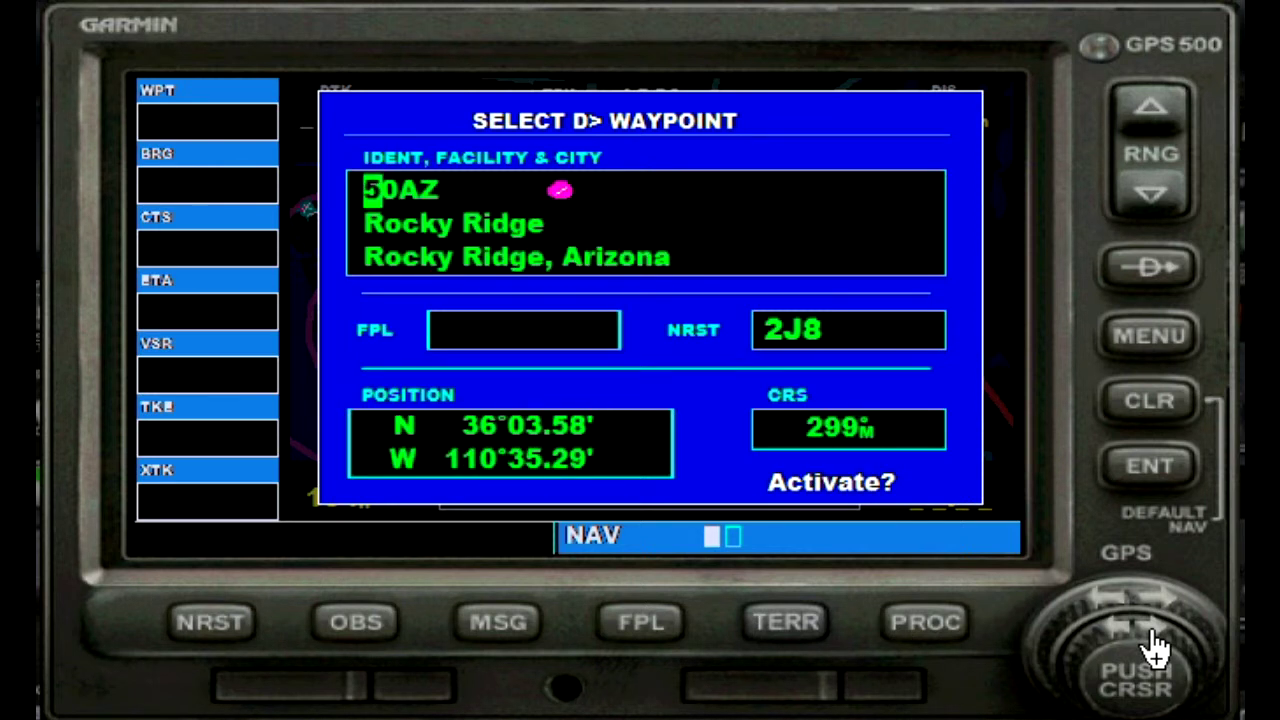
{"action": "scroll", "coordinate": [1157, 648], "scroll_direction": "up", "scroll_amount": 1}
{"action": "scroll", "coordinate": [1157, 648], "scroll_direction": "up", "scroll_amount": 1}
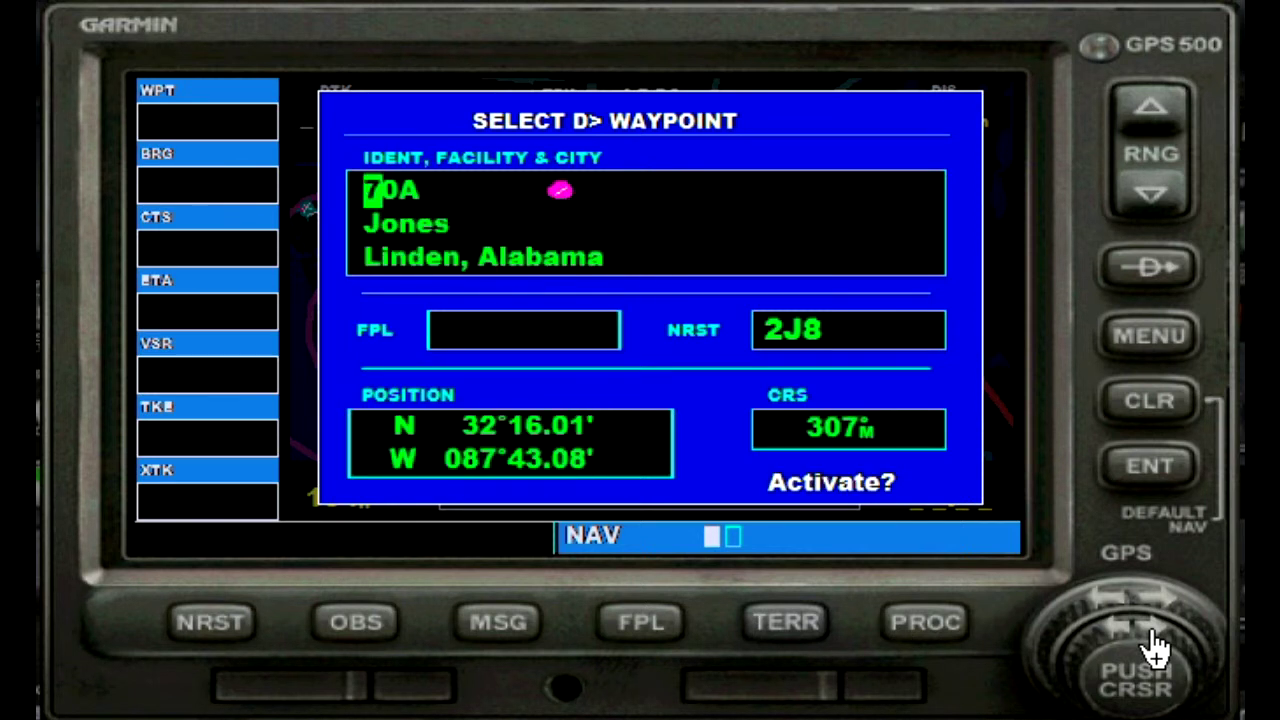
{"action": "scroll", "coordinate": [1157, 648], "scroll_direction": "up", "scroll_amount": 2}
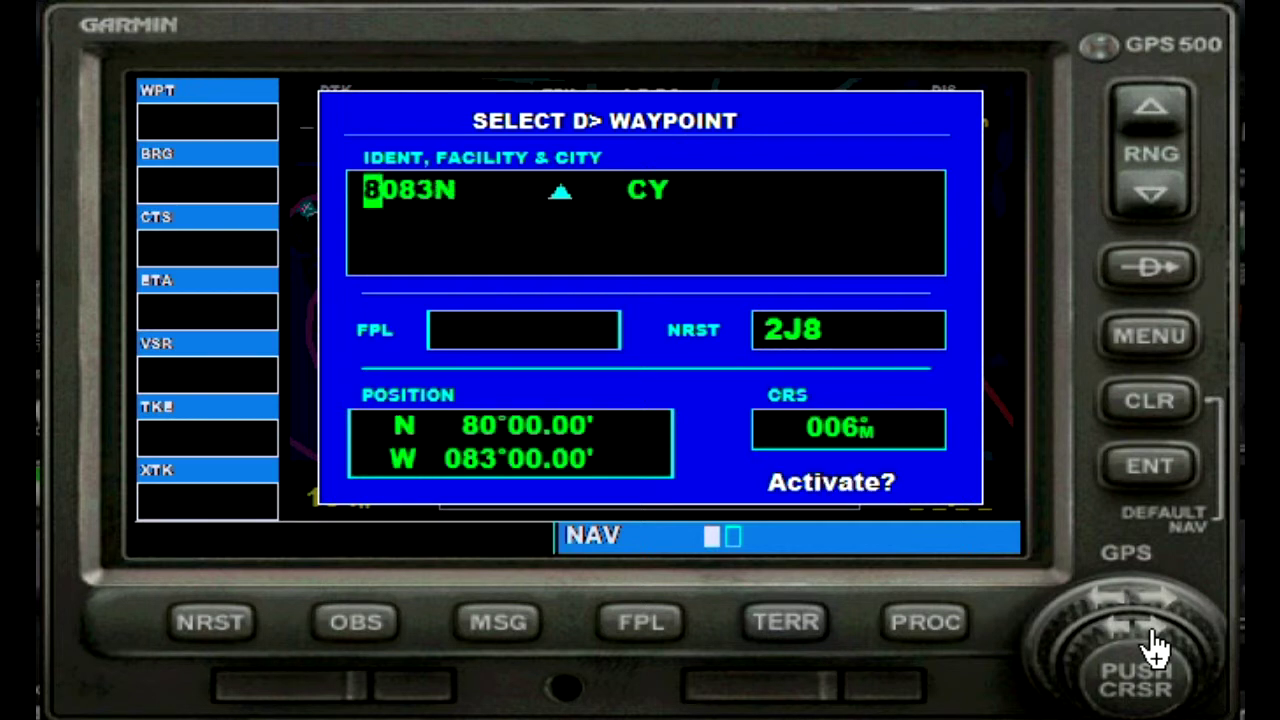
{"action": "scroll", "coordinate": [1157, 648], "scroll_direction": "up", "scroll_amount": 1}
{"action": "scroll", "coordinate": [1157, 648], "scroll_direction": "up", "scroll_amount": 7}
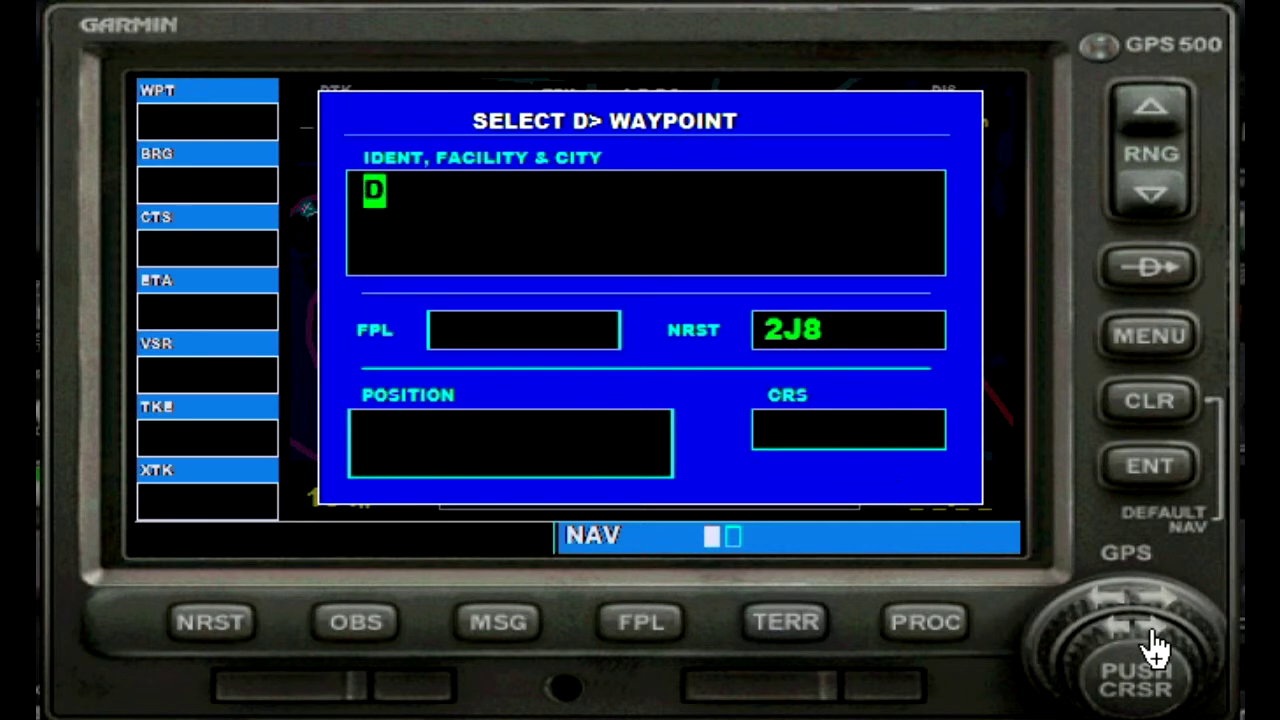
{"action": "scroll", "coordinate": [1157, 648], "scroll_direction": "up", "scroll_amount": 3}
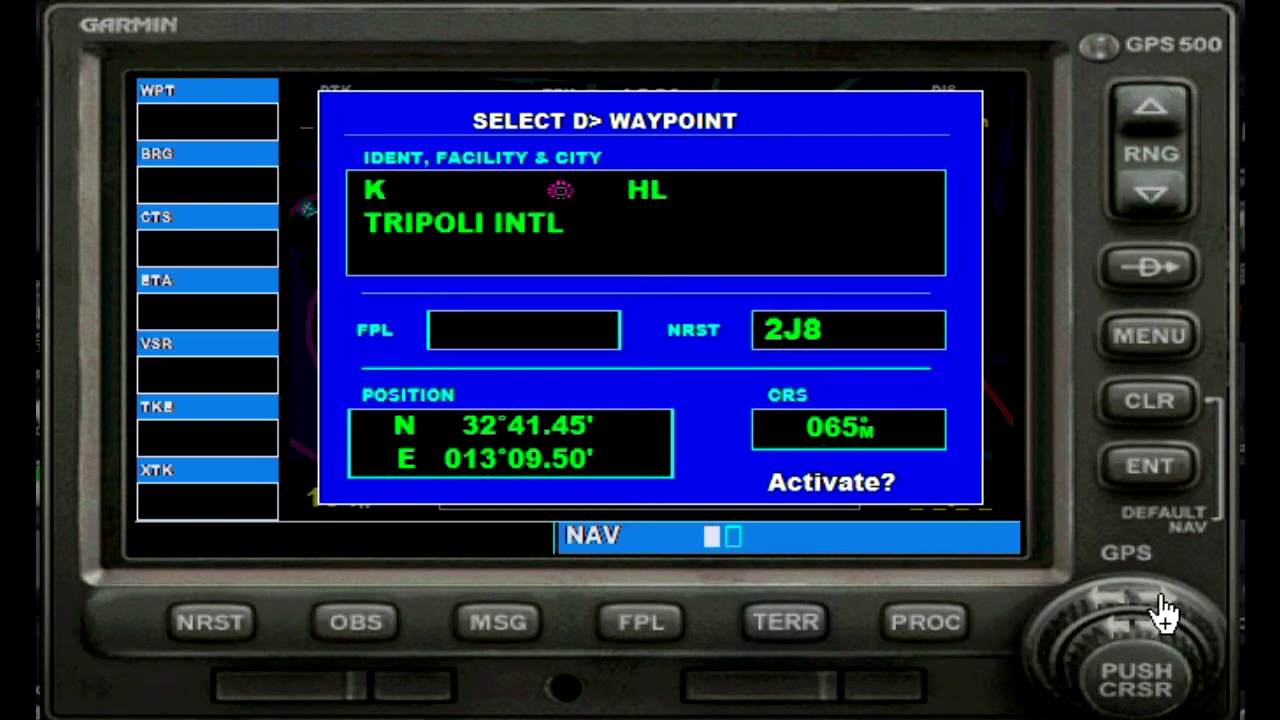
{"action": "scroll", "coordinate": [1168, 615], "scroll_direction": "up", "scroll_amount": 1}
{"action": "scroll", "coordinate": [1157, 643], "scroll_direction": "up", "scroll_amount": 5}
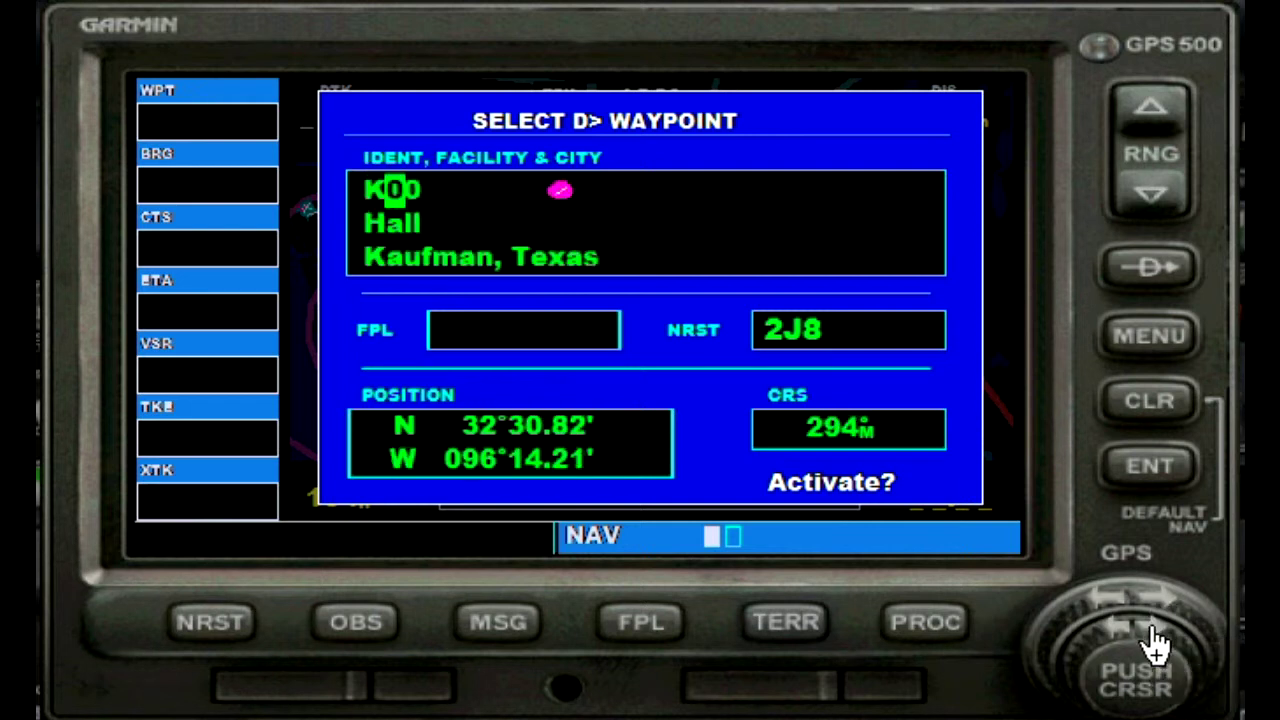
{"action": "scroll", "coordinate": [1157, 643], "scroll_direction": "up", "scroll_amount": 9}
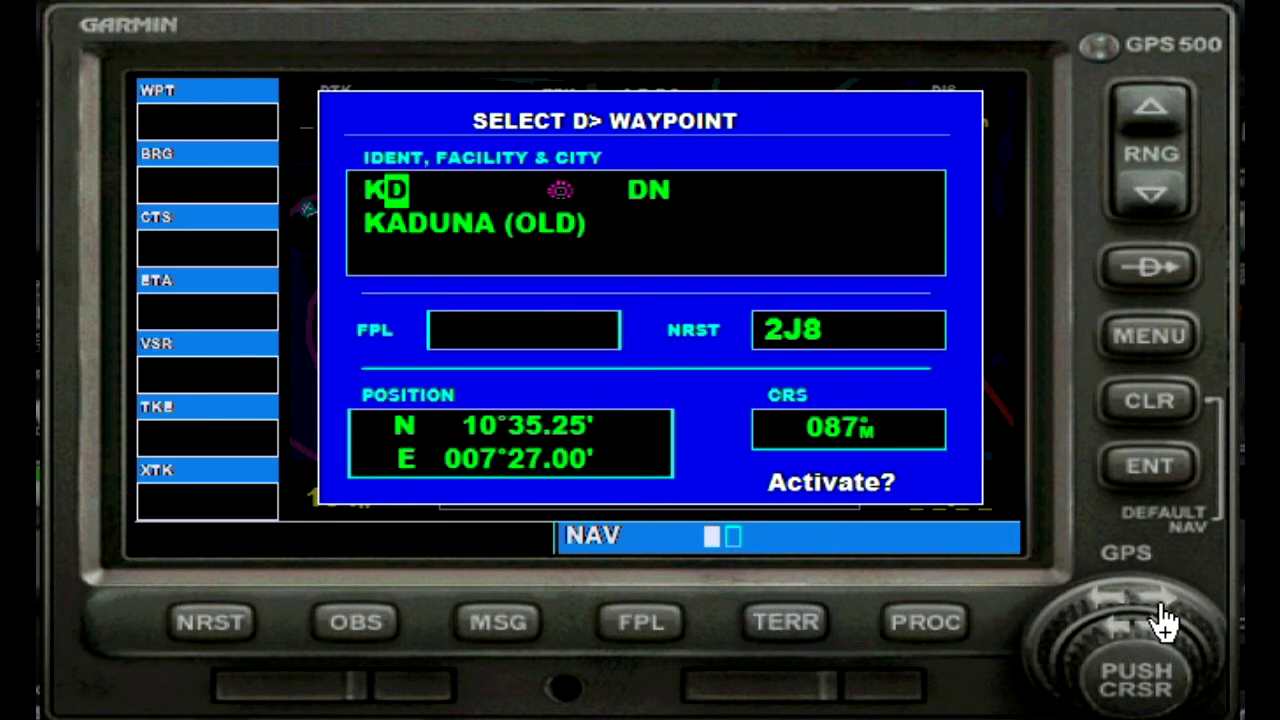
{"action": "scroll", "coordinate": [1170, 612], "scroll_direction": "up", "scroll_amount": 1}
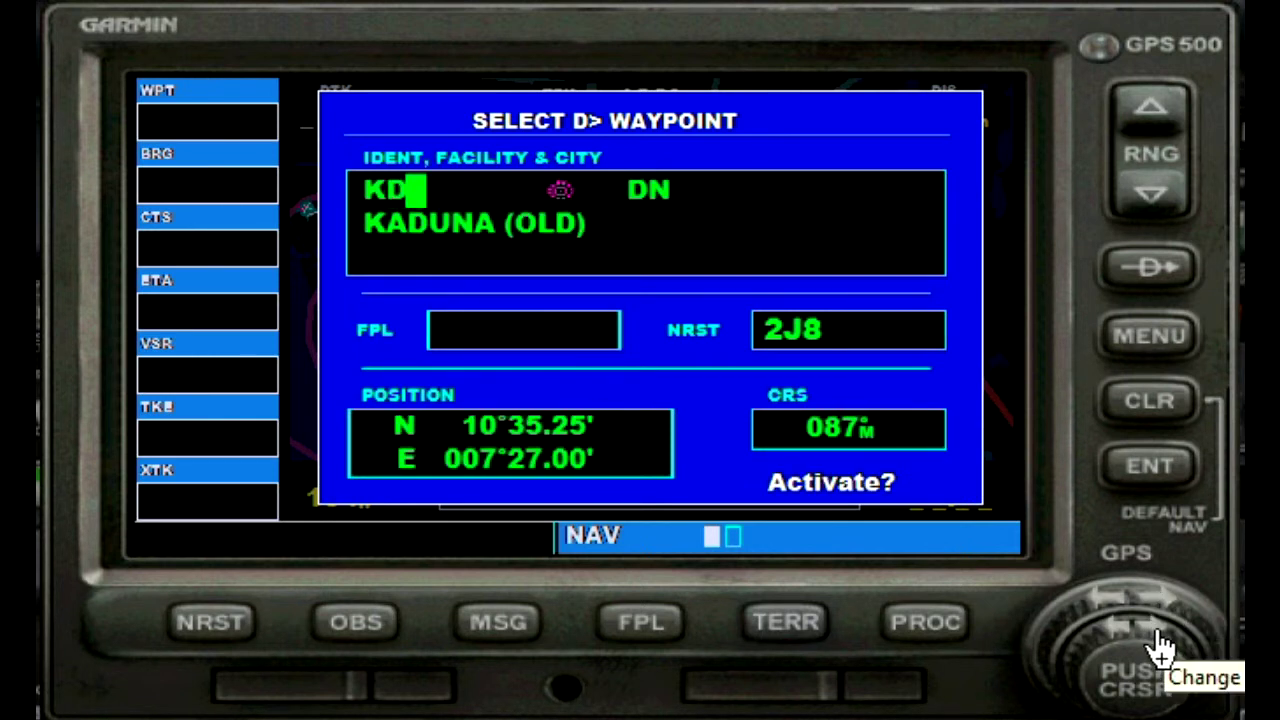
{"action": "scroll", "coordinate": [1155, 643], "scroll_direction": "up", "scroll_amount": 1}
{"action": "scroll", "coordinate": [1155, 643], "scroll_direction": "up", "scroll_amount": 13}
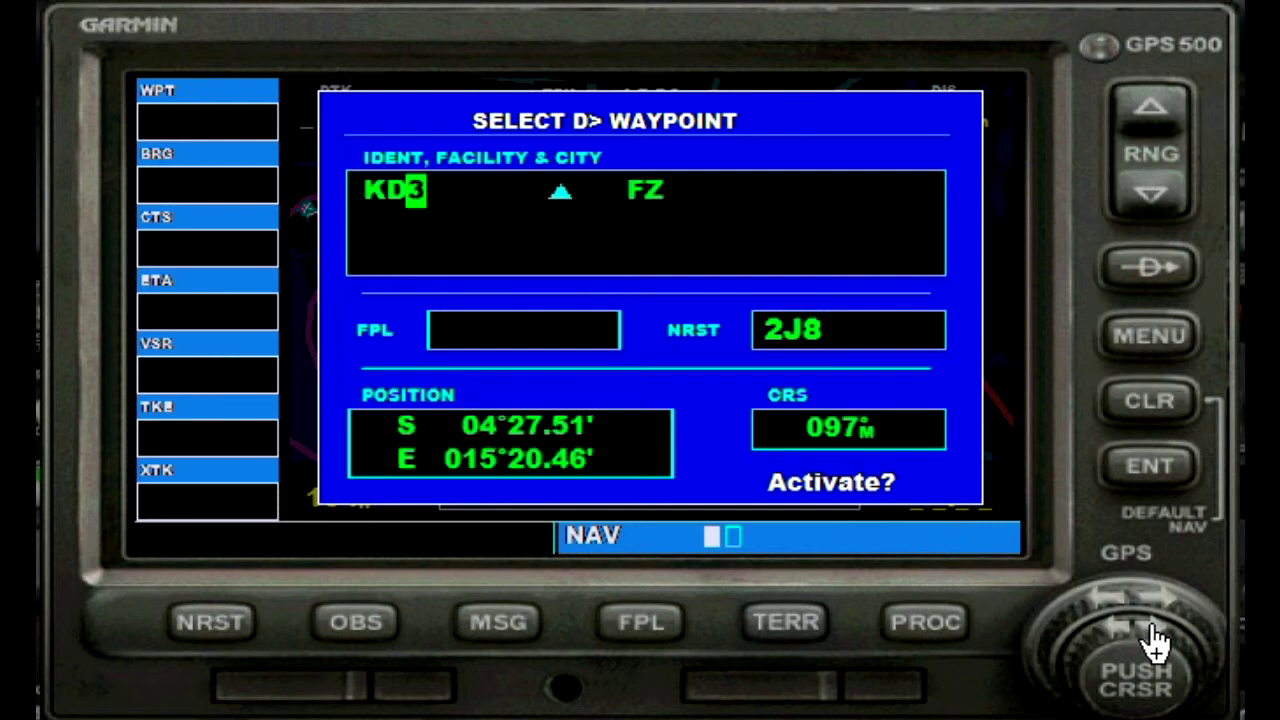
{"action": "scroll", "coordinate": [1155, 643], "scroll_direction": "up", "scroll_amount": 3}
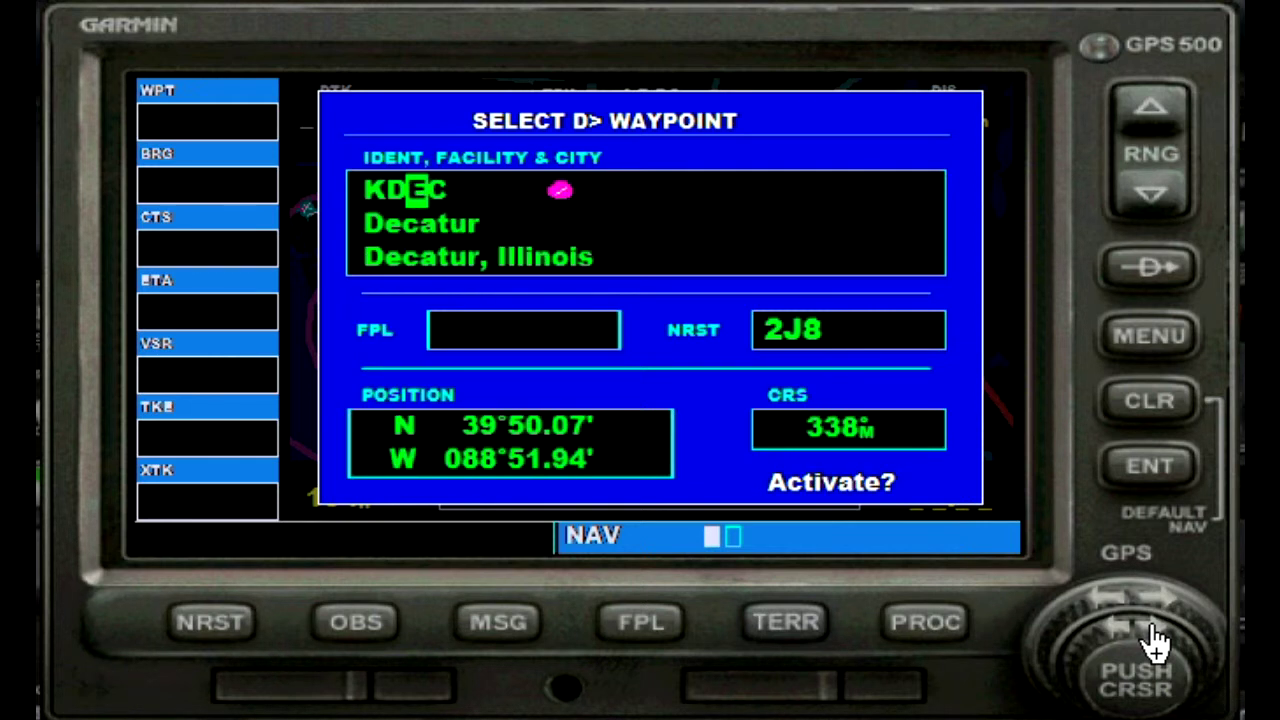
{"action": "scroll", "coordinate": [1125, 645], "scroll_direction": "down", "scroll_amount": 4}
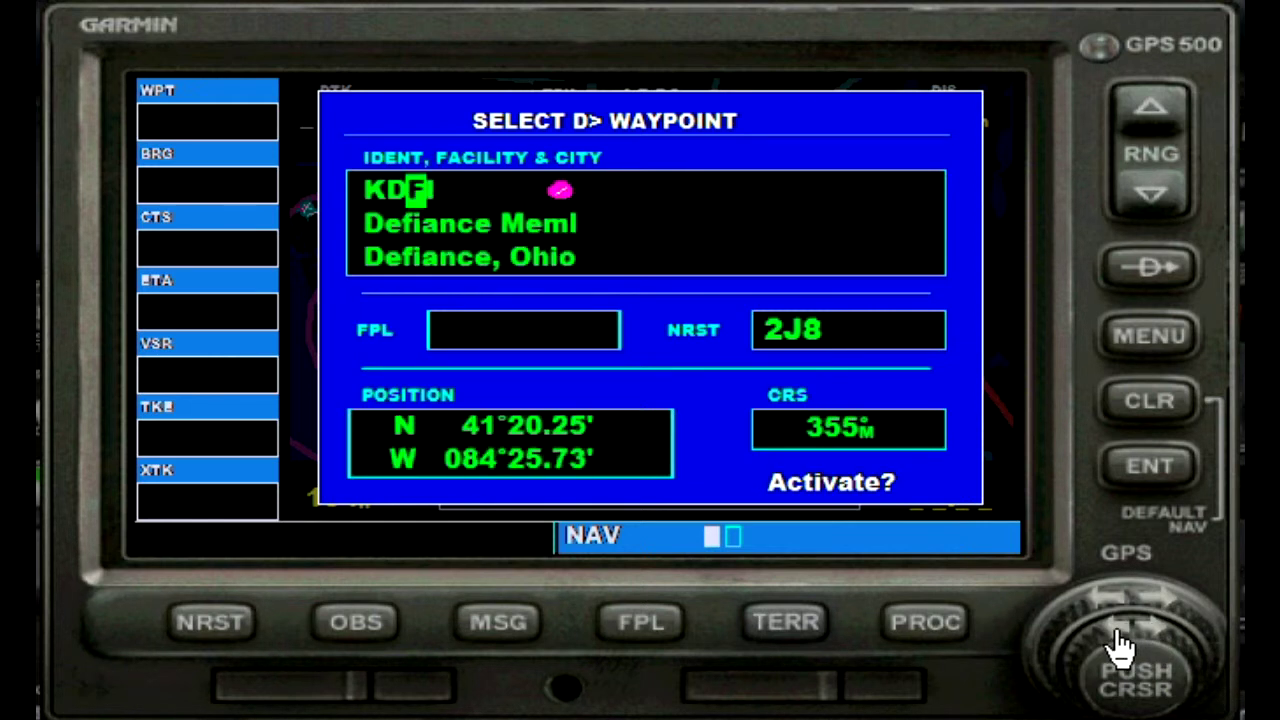
{"action": "scroll", "coordinate": [1118, 645], "scroll_direction": "down", "scroll_amount": 2}
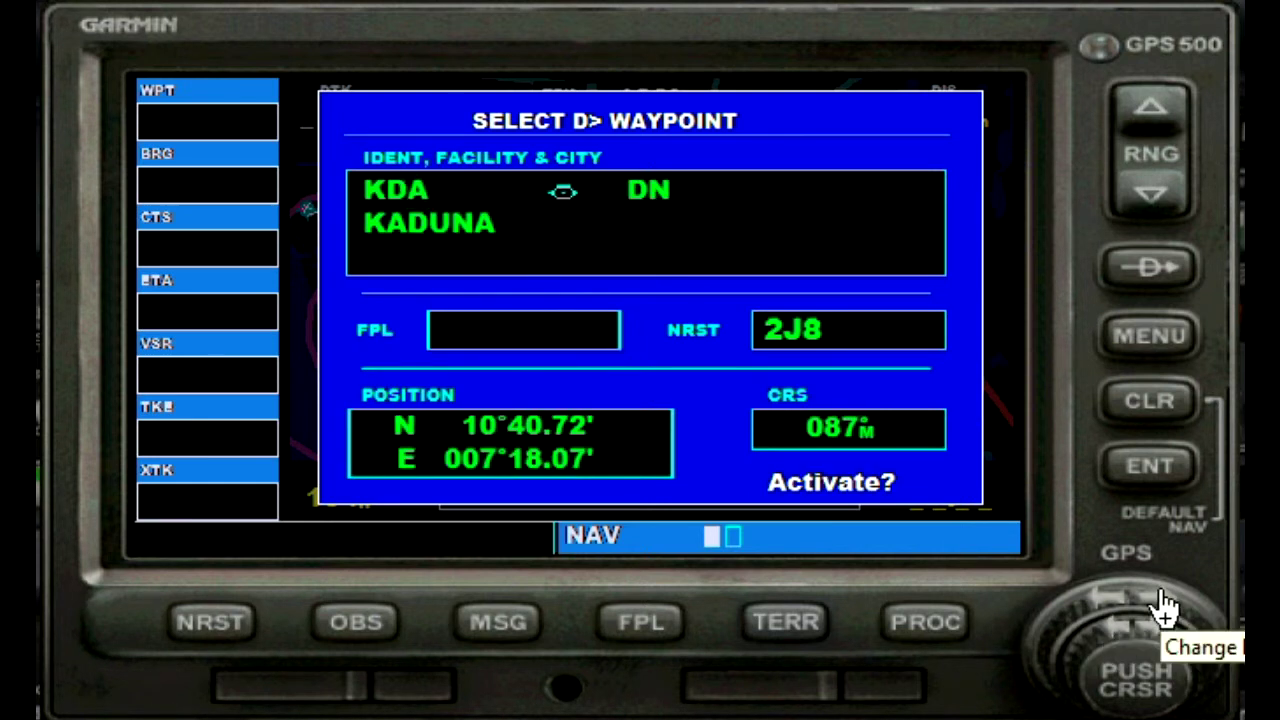
{"action": "scroll", "coordinate": [1163, 607], "scroll_direction": "up", "scroll_amount": 1}
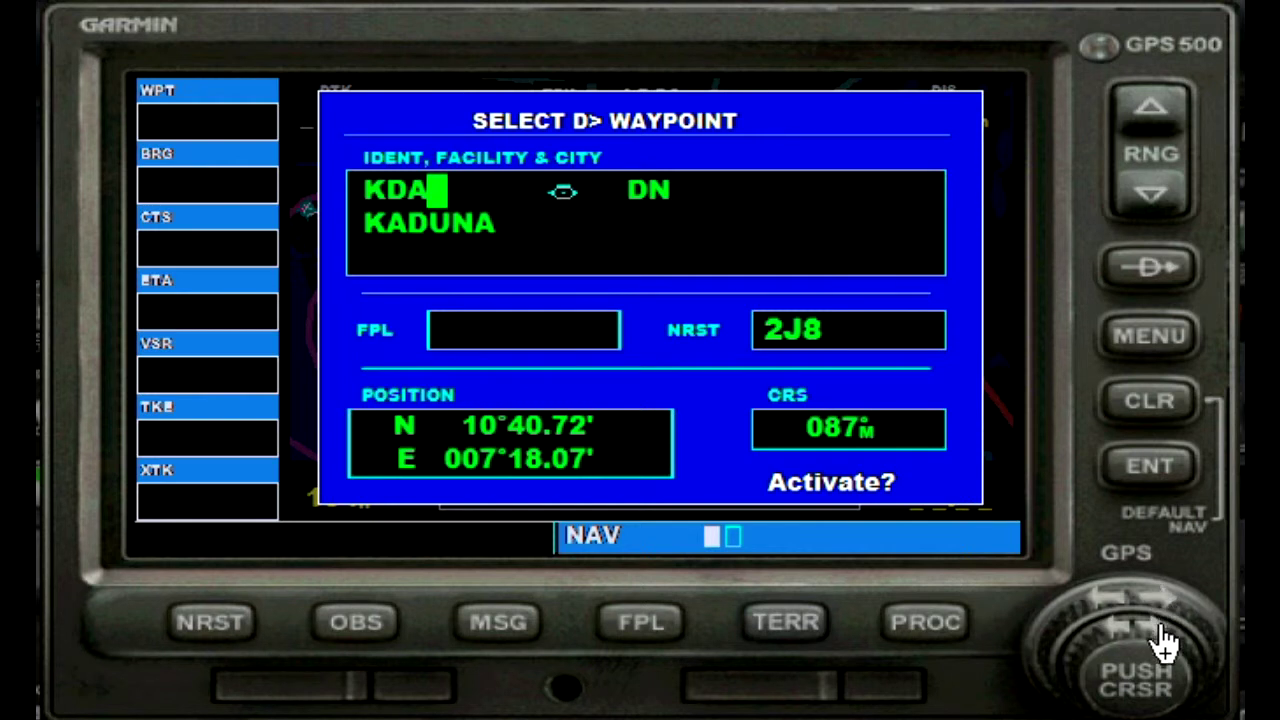
{"action": "scroll", "coordinate": [1150, 645], "scroll_direction": "up", "scroll_amount": 6}
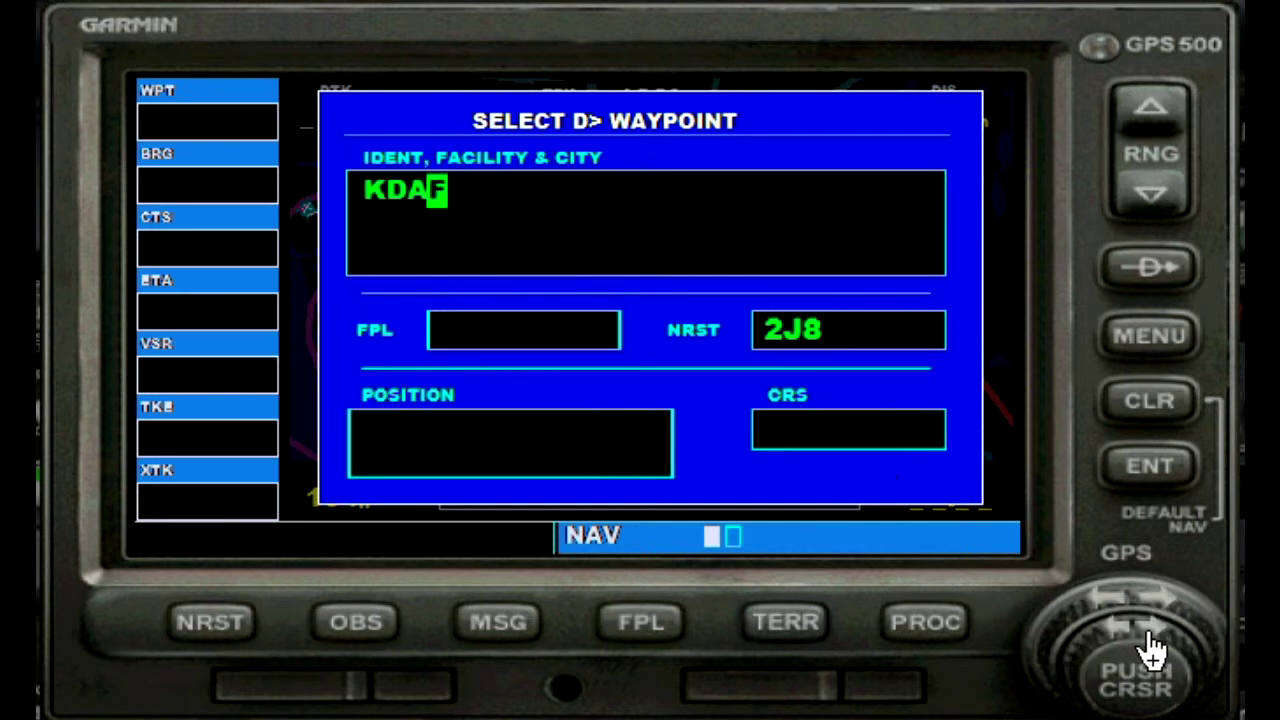
{"action": "scroll", "coordinate": [1150, 645], "scroll_direction": "down", "scroll_amount": 5}
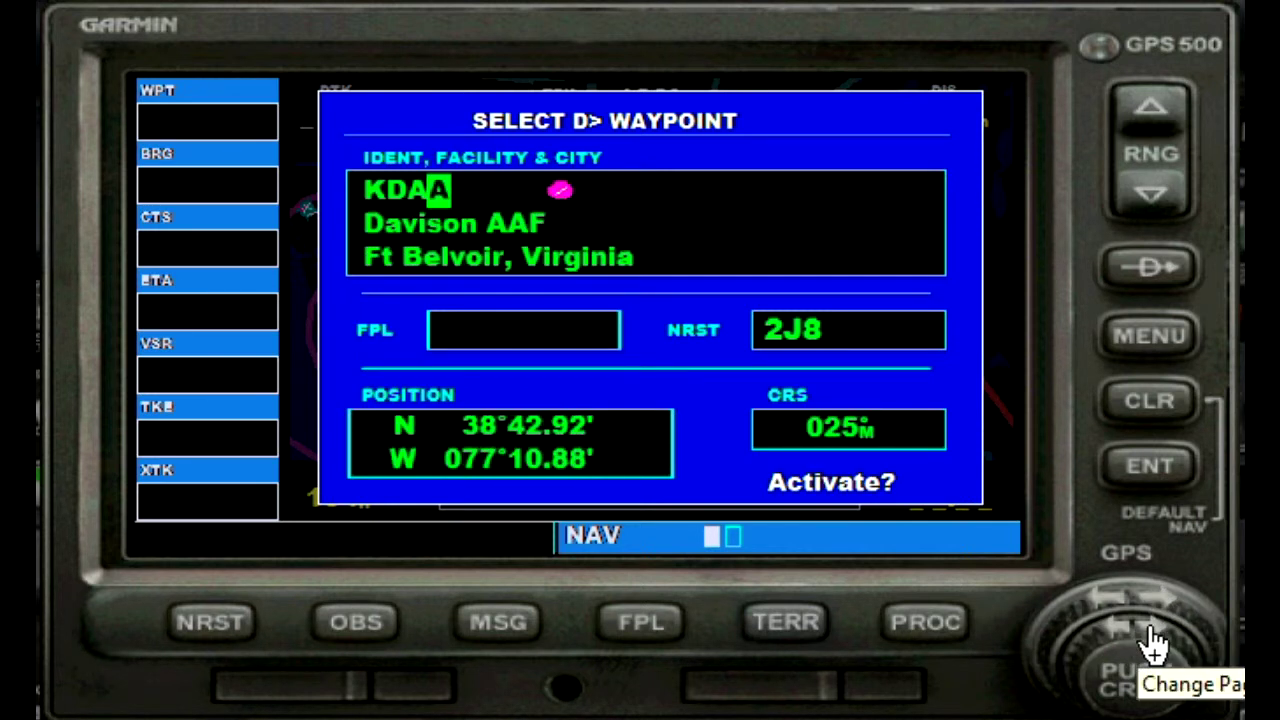
{"action": "scroll", "coordinate": [1155, 645], "scroll_direction": "up", "scroll_amount": 1}
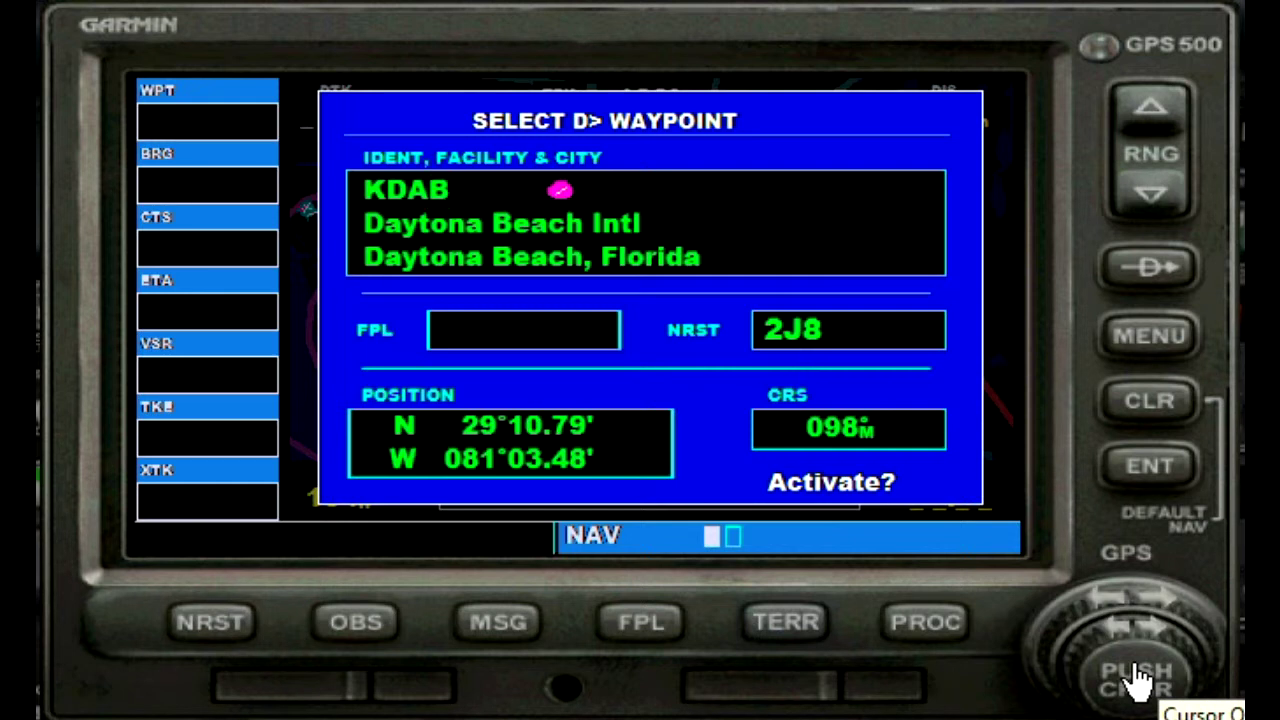
Step: Accept KDAB, Daytona Beach Intl (course 098°), and advance to Activate?
{"action": "left_click", "coordinate": [1151, 468]}
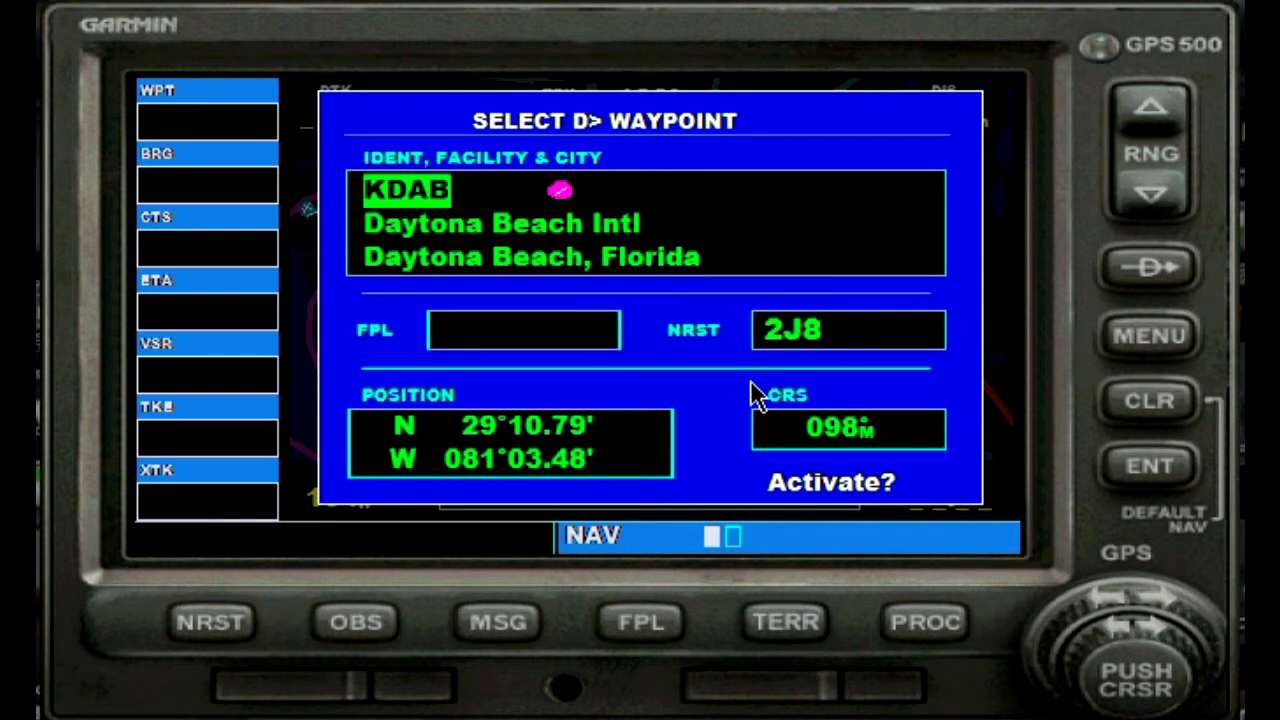
{"action": "left_click", "coordinate": [1170, 610]}
{"action": "left_click", "coordinate": [1170, 610]}
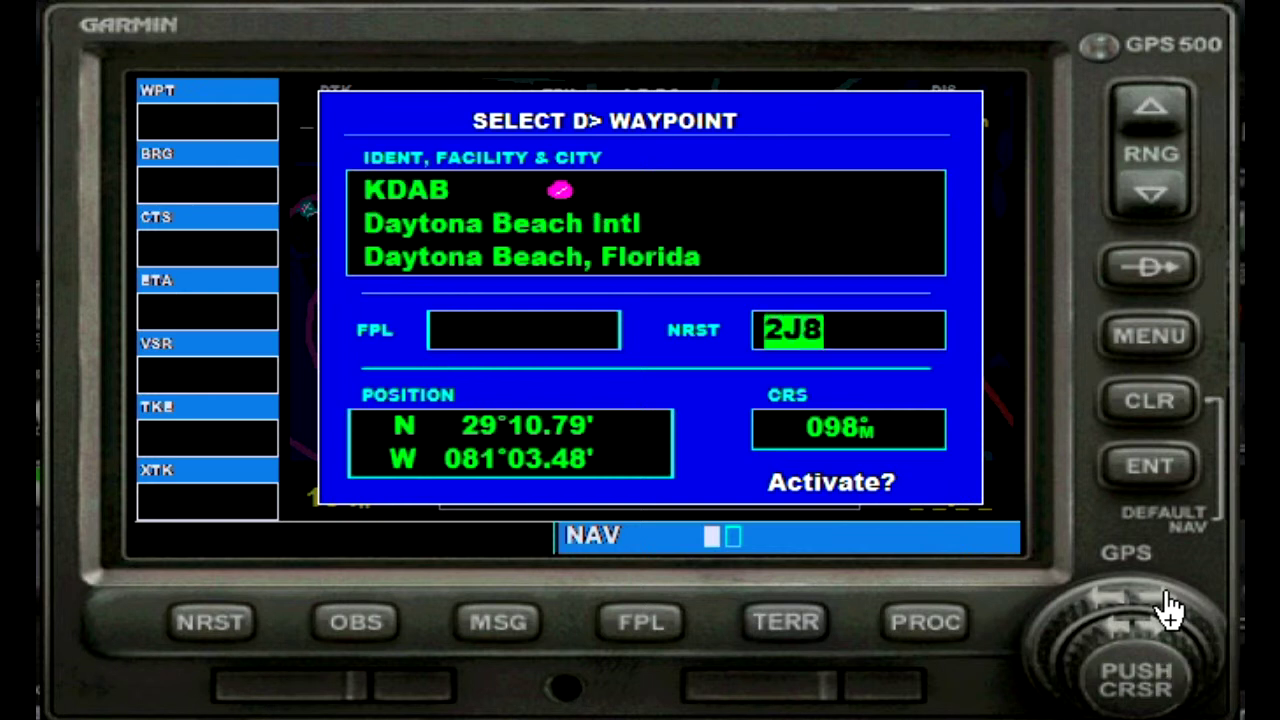
{"action": "left_click", "coordinate": [1170, 610]}
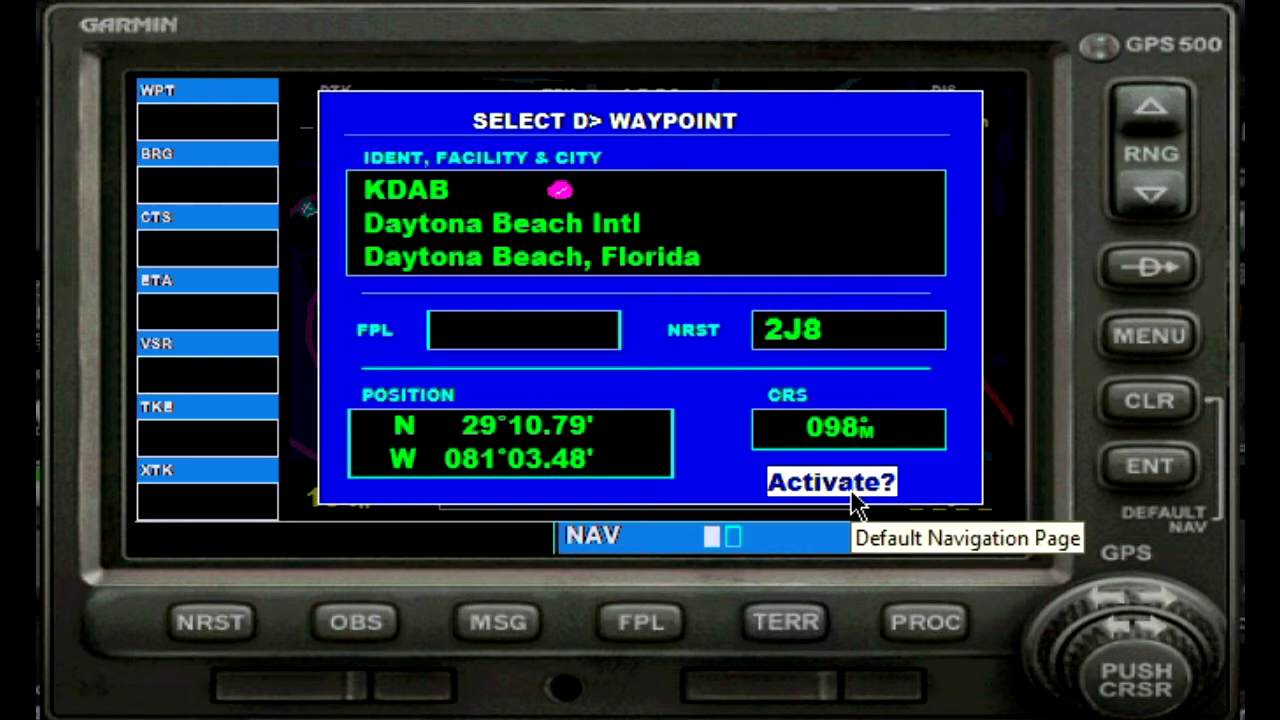
{"action": "left_click", "coordinate": [1145, 482]}
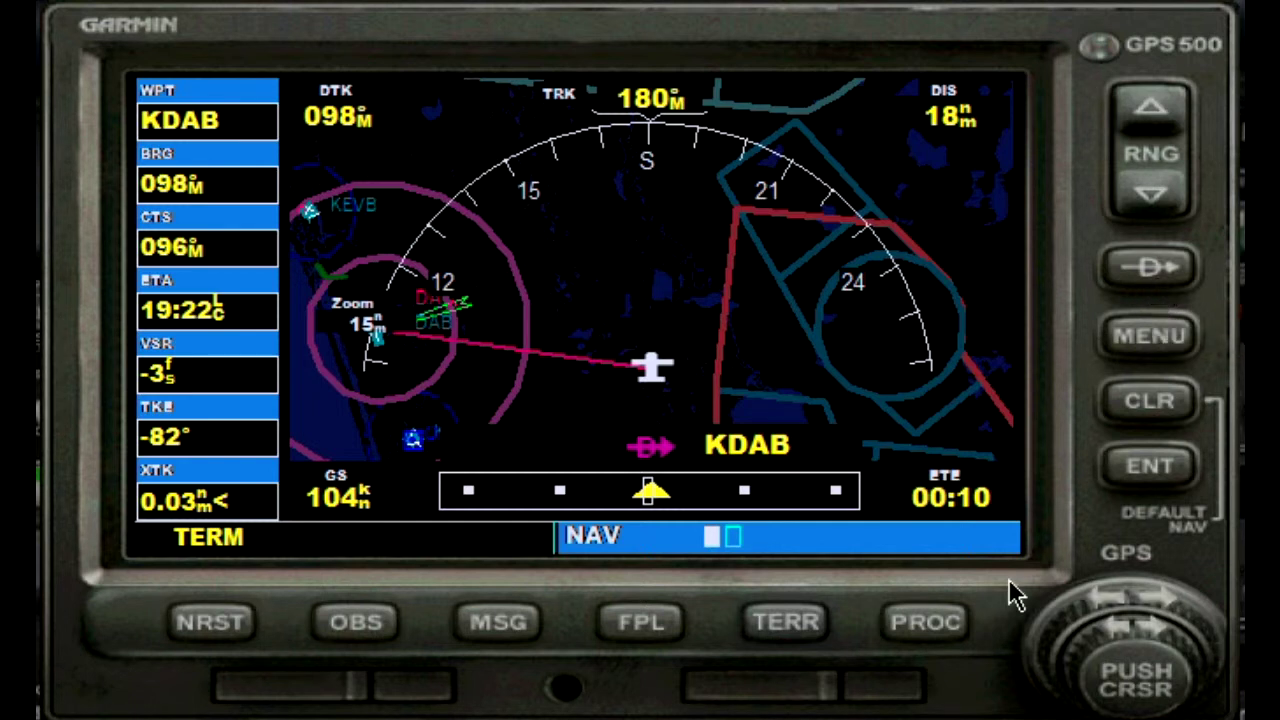
Step: Show the Procedures page with direct-to KDAB active and no procedures loaded
{"action": "left_click", "coordinate": [930, 642]}
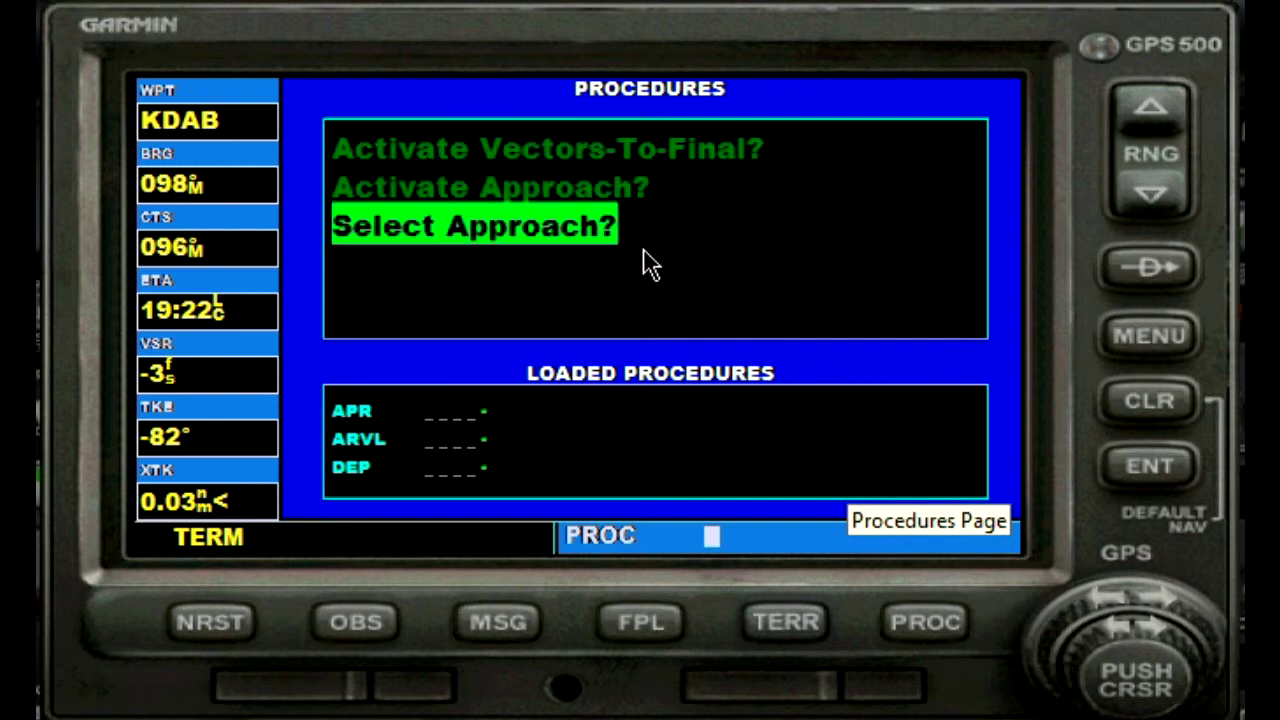
Step: Open the KDAB approach selection list via Select Approach?
{"action": "left_click", "coordinate": [1155, 482]}
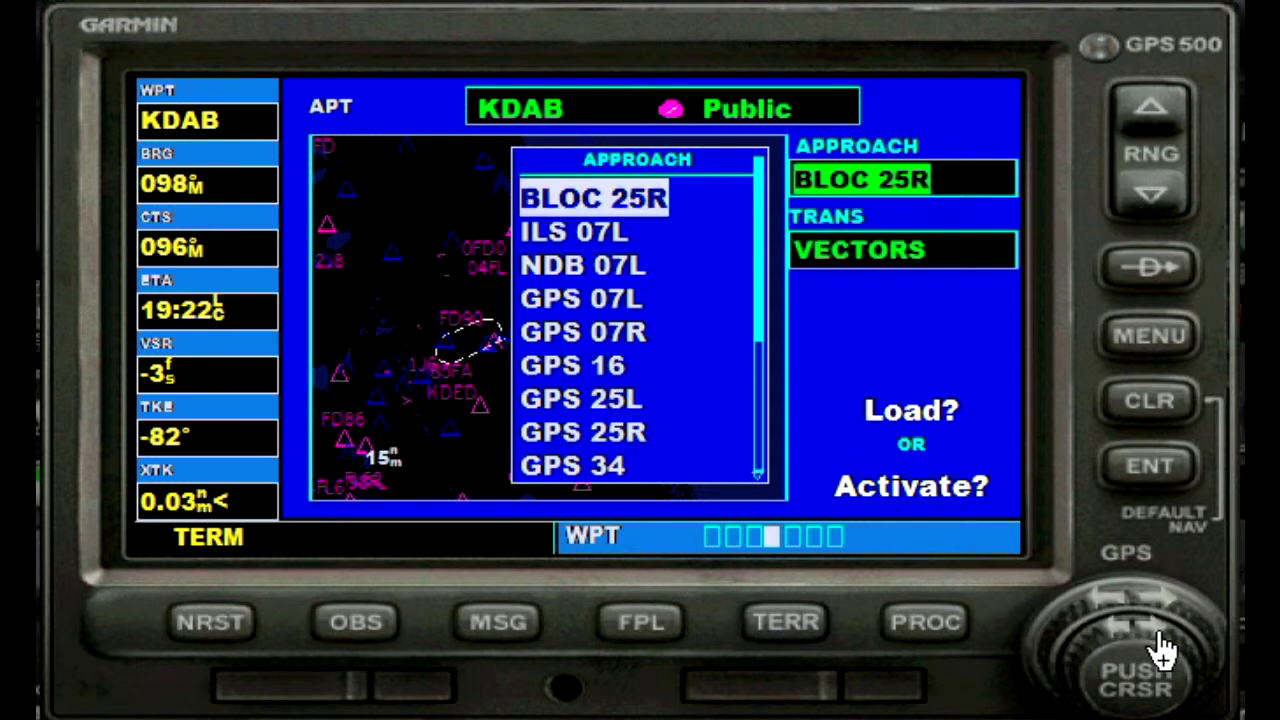
Step: Scroll down the KDAB approach list and select RNAV 07L
{"action": "scroll", "coordinate": [1160, 650], "scroll_direction": "down", "scroll_amount": 3}
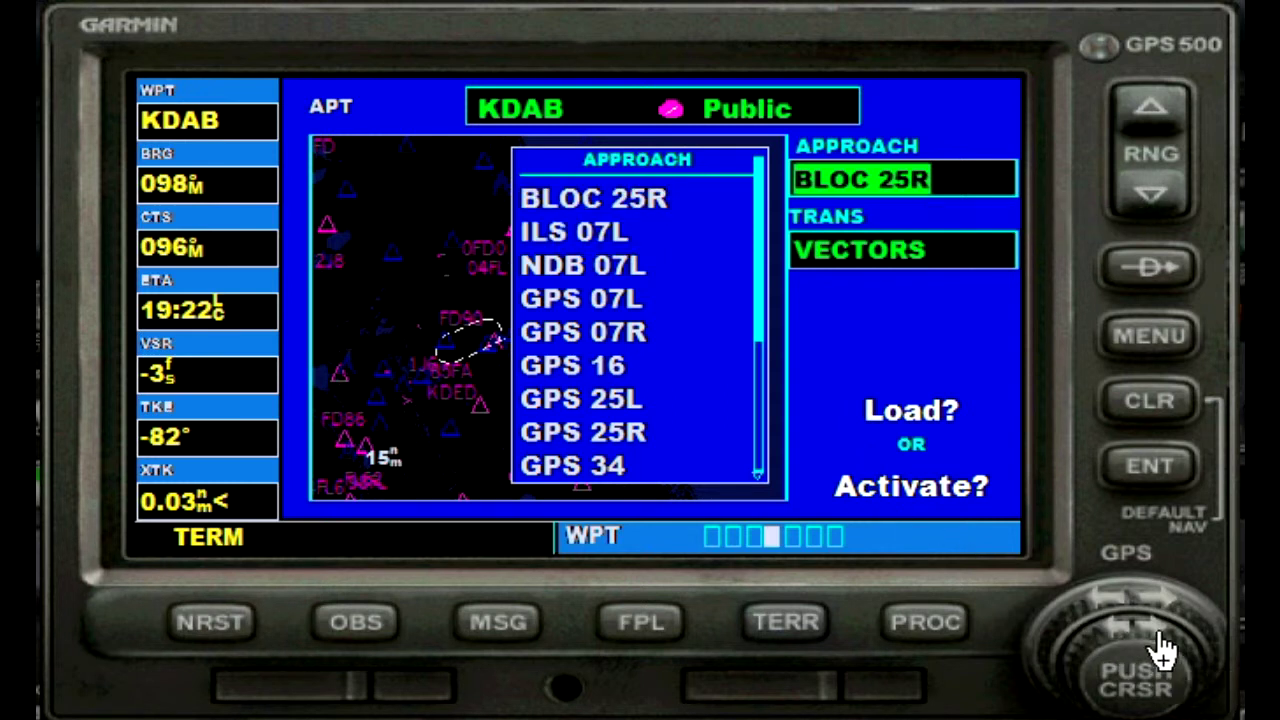
{"action": "scroll", "coordinate": [1160, 650], "scroll_direction": "down", "scroll_amount": 7}
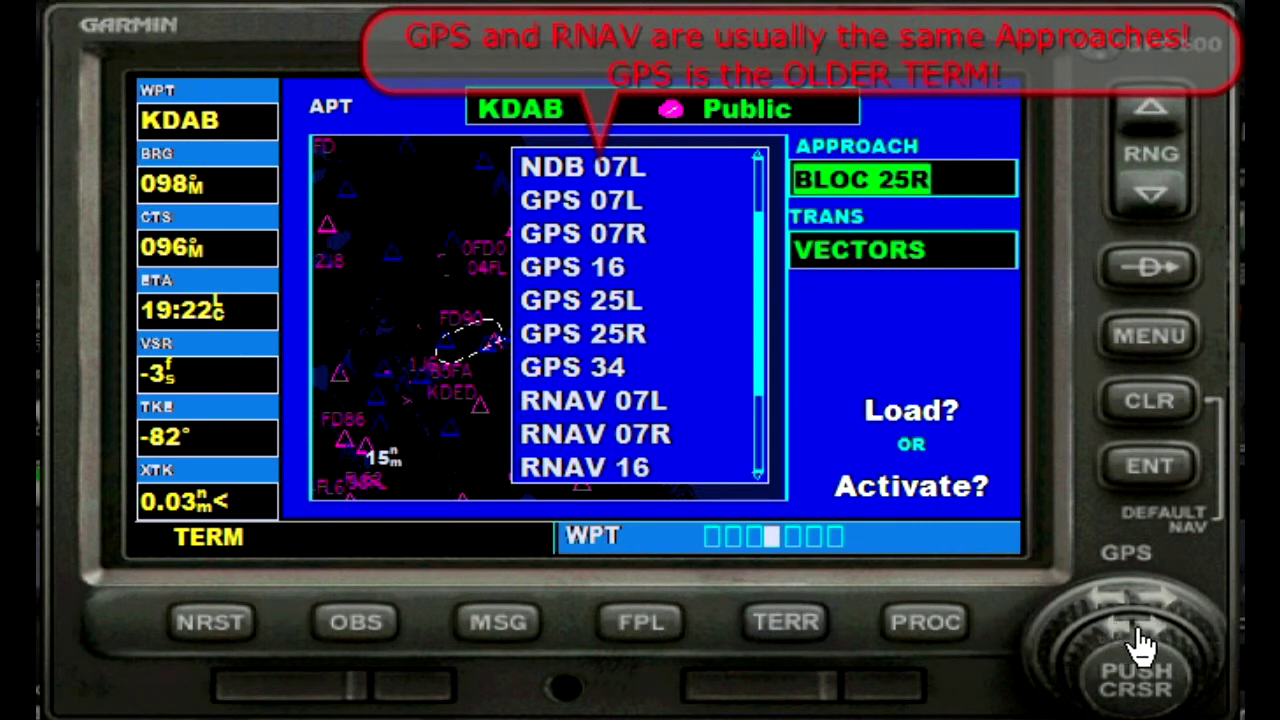
{"action": "left_click", "coordinate": [1143, 478]}
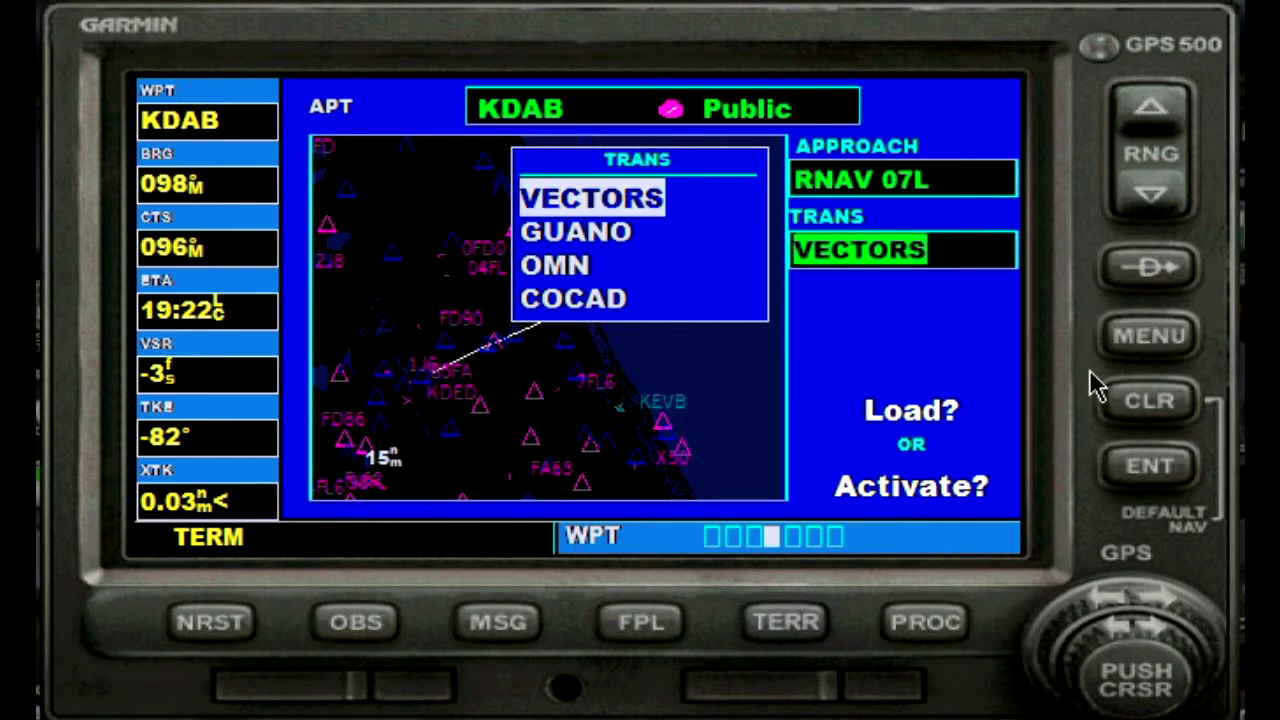
Step: Choose the GUANO transition for RNAV 07L and load it, adding GUANO, COCAD, FOLIG and RW07L after KDAB
{"action": "left_click", "coordinate": [1166, 617]}
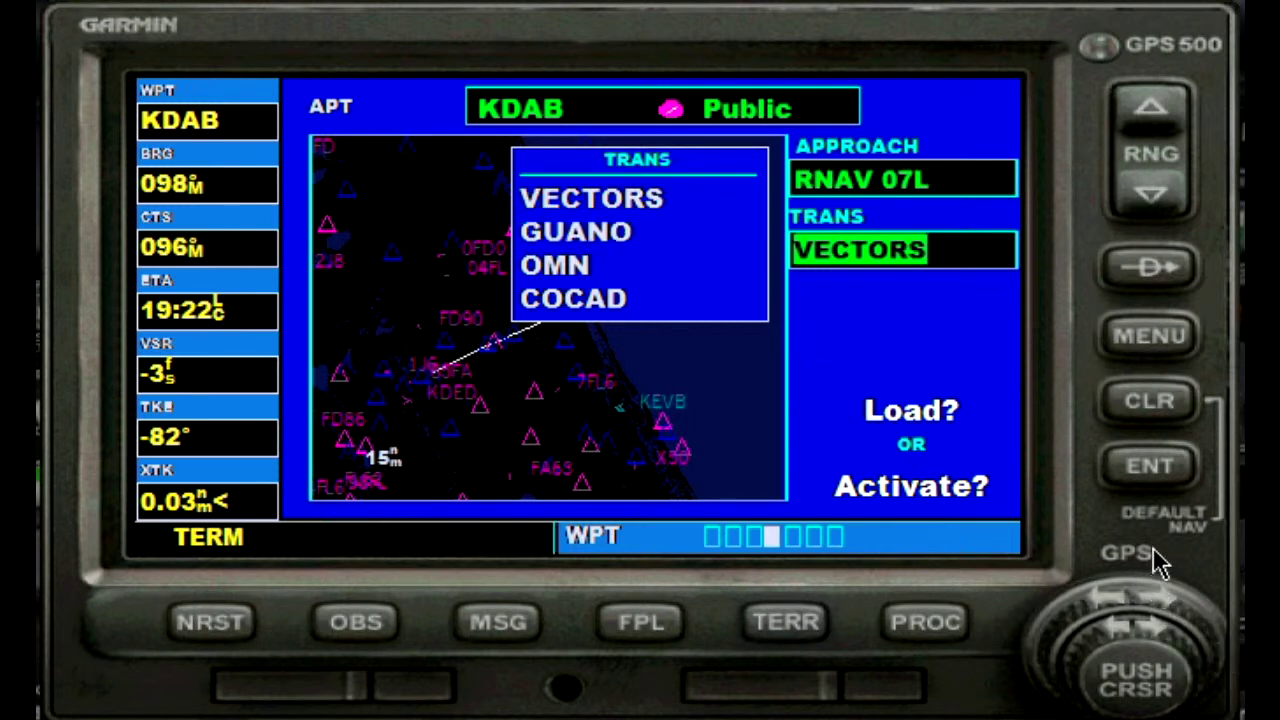
{"action": "left_click", "coordinate": [1150, 468]}
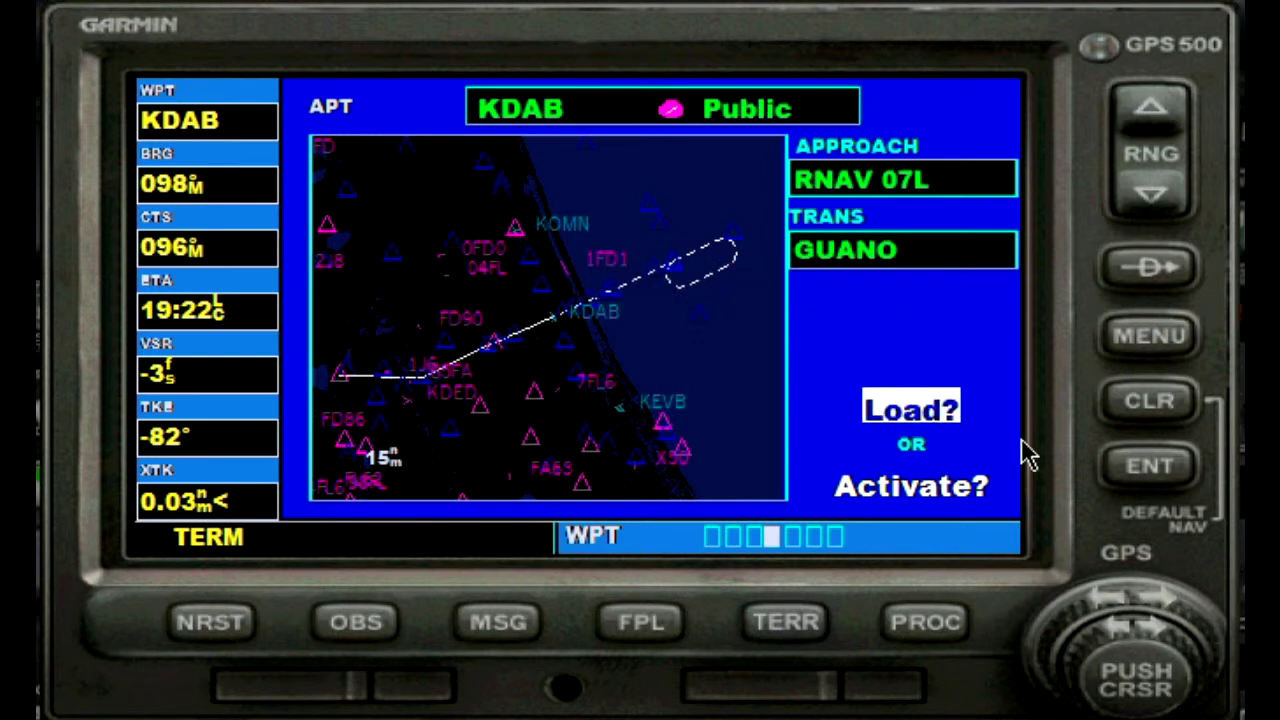
{"action": "left_click", "coordinate": [1150, 470]}
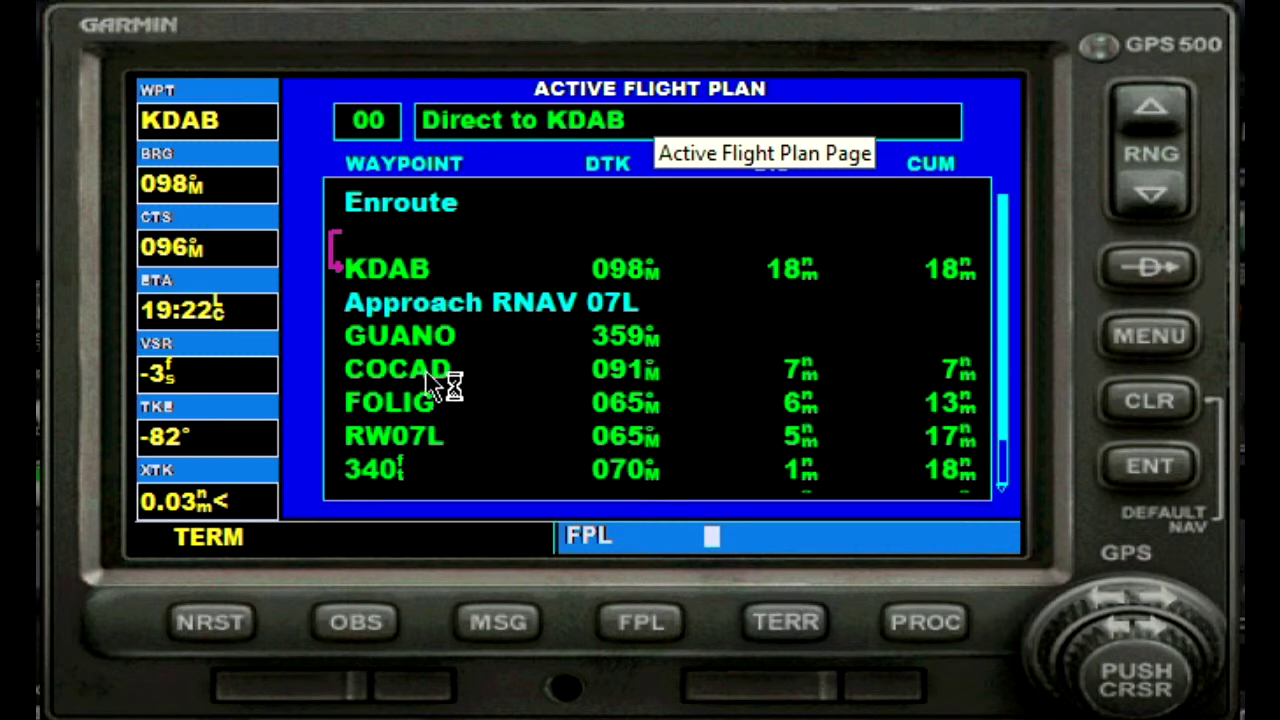
{"action": "left_click", "coordinate": [1153, 680]}
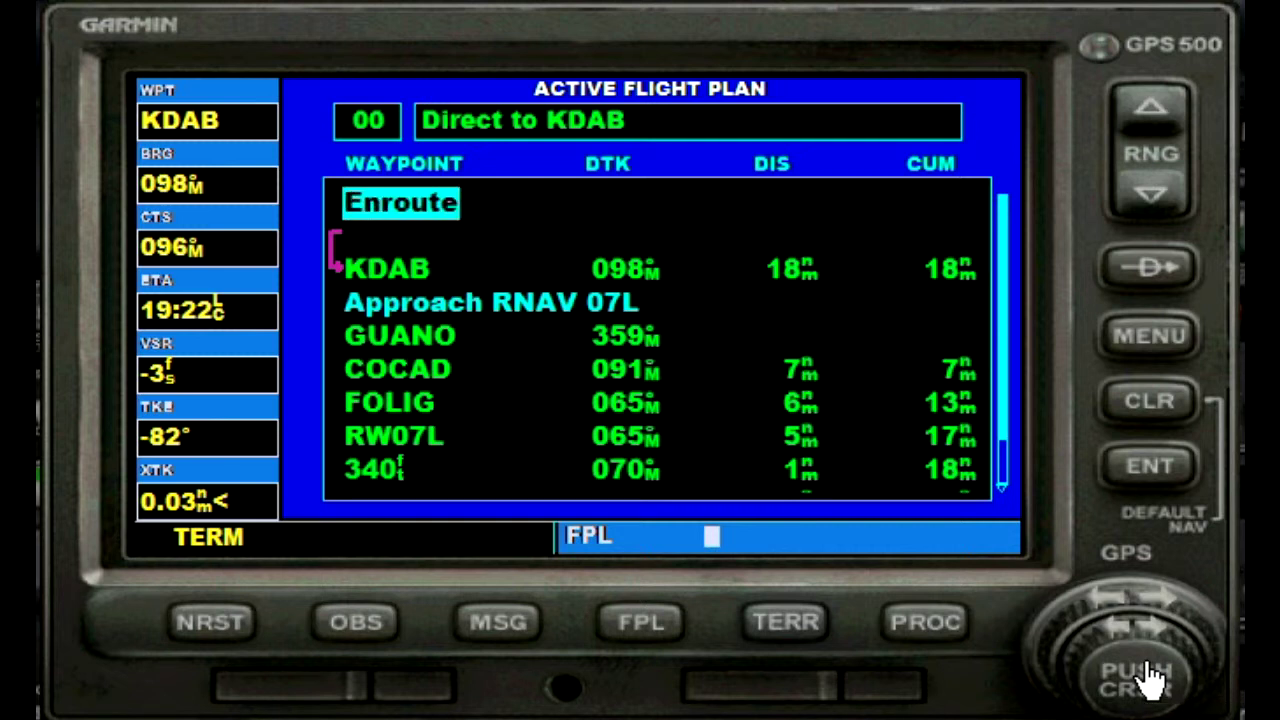
{"action": "left_click", "coordinate": [1160, 615]}
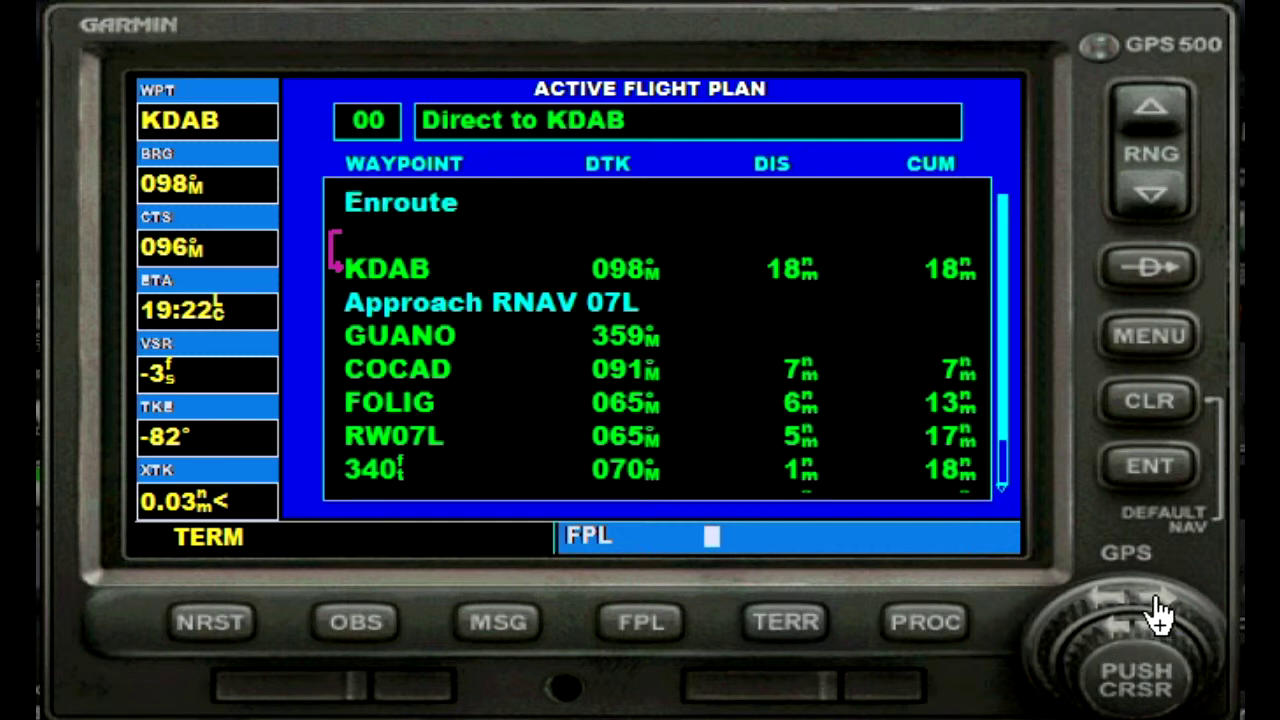
{"action": "left_click", "coordinate": [1140, 683]}
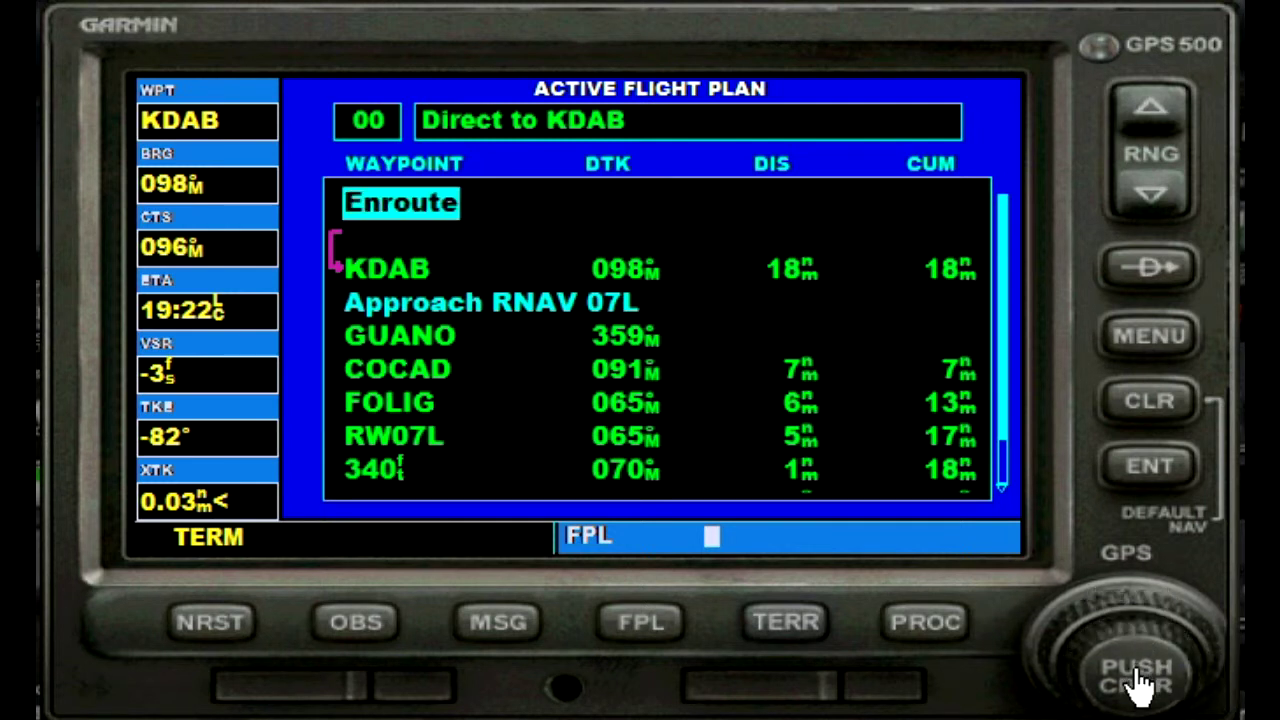
{"action": "left_click", "coordinate": [1165, 617]}
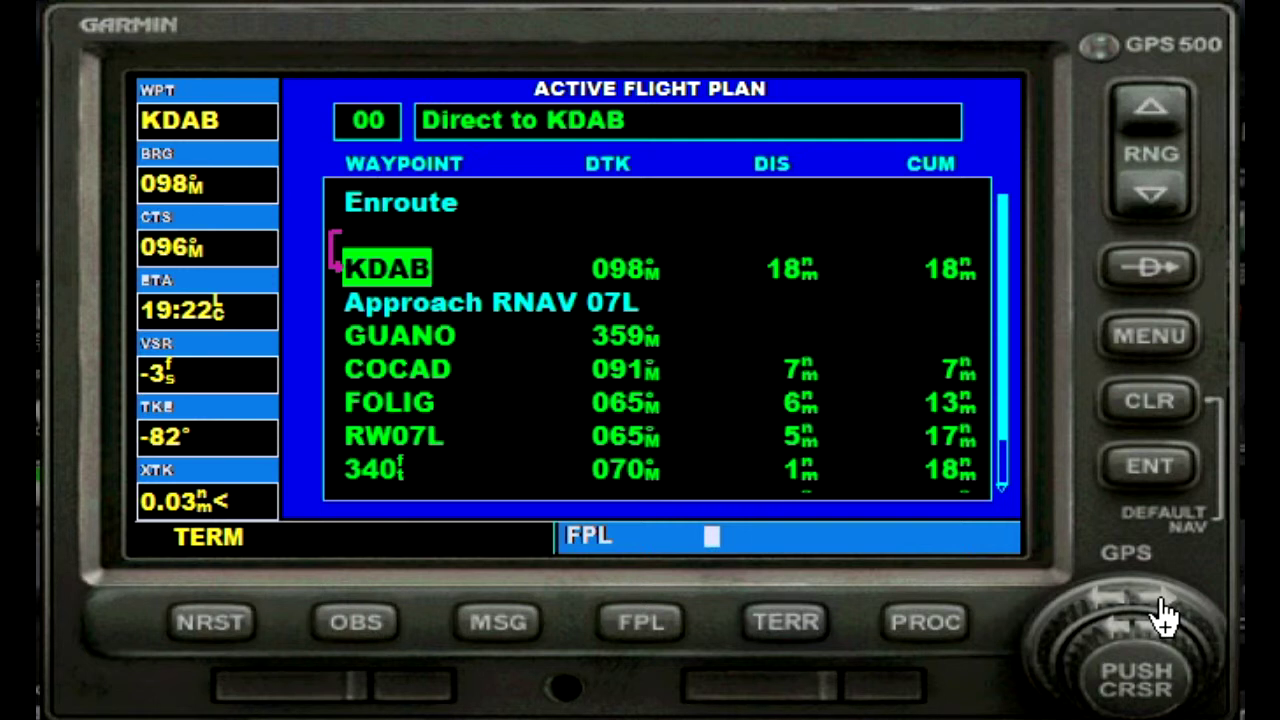
{"action": "left_click", "coordinate": [1165, 617]}
{"action": "left_click", "coordinate": [1165, 617]}
{"action": "left_click", "coordinate": [1165, 617]}
{"action": "left_click", "coordinate": [1165, 617]}
{"action": "left_click", "coordinate": [1165, 617]}
{"action": "left_click", "coordinate": [1165, 617]}
{"action": "left_click", "coordinate": [1165, 617]}
{"action": "left_click", "coordinate": [1165, 617]}
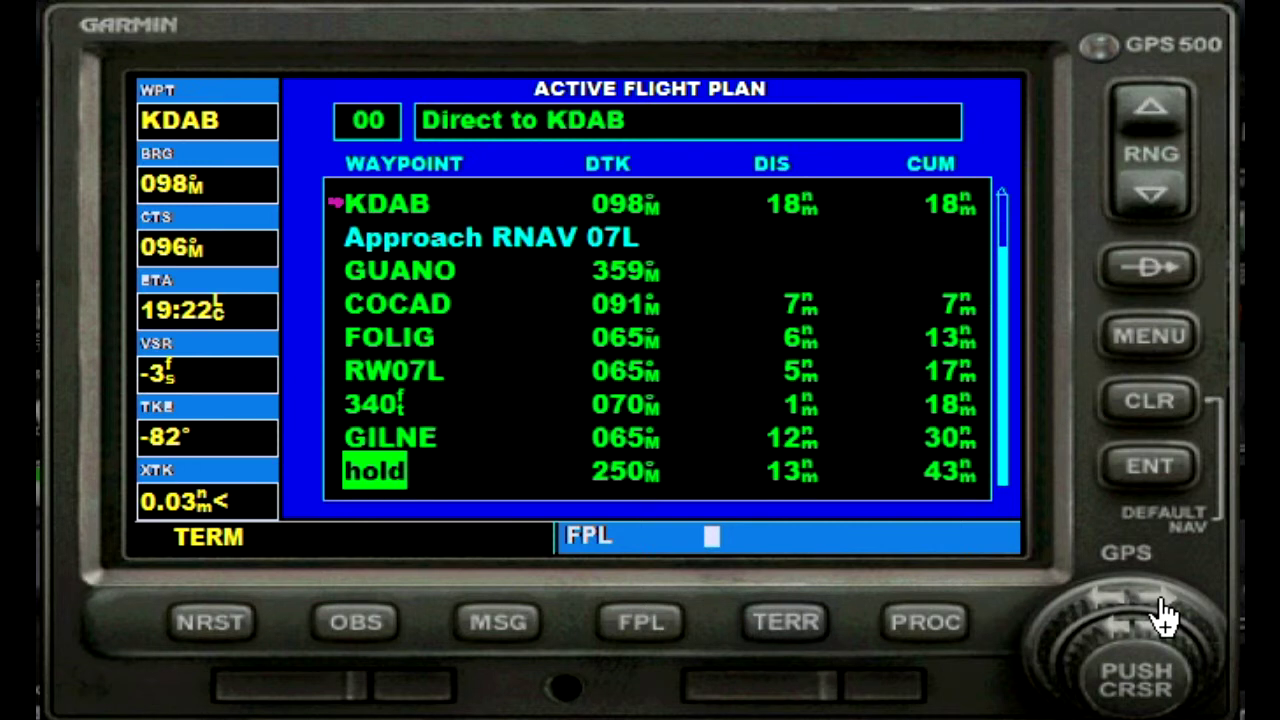